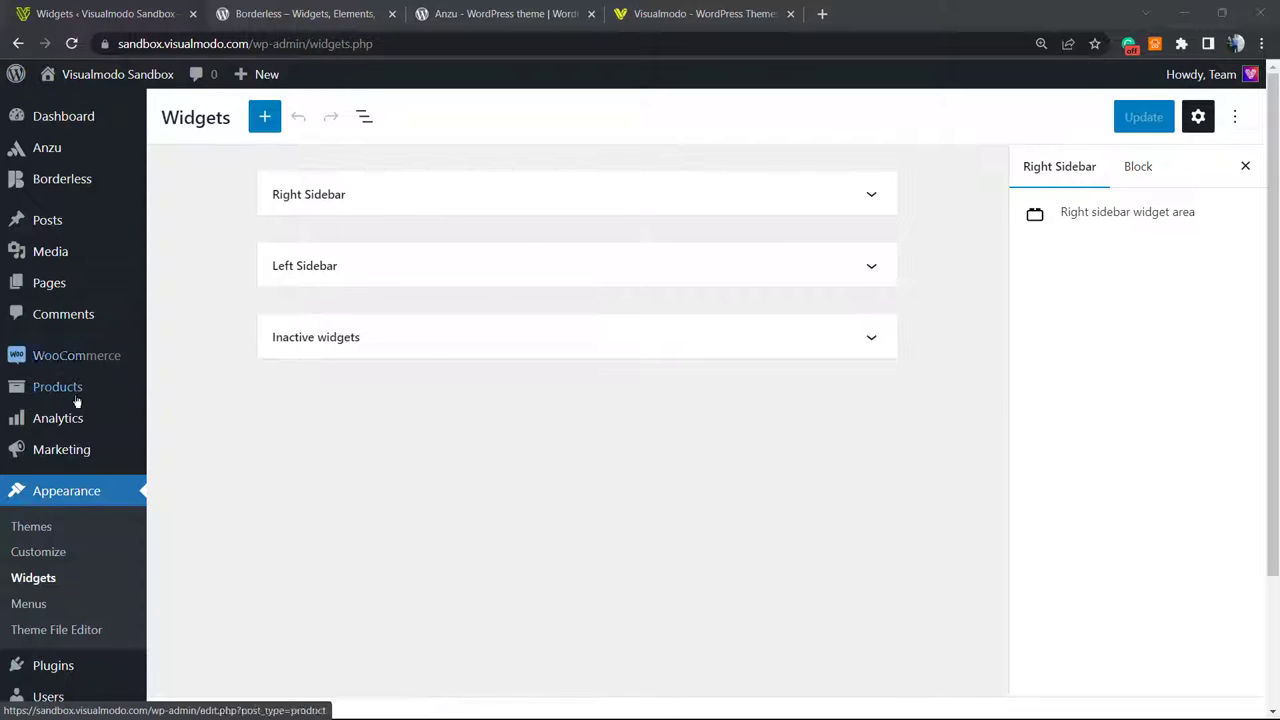
Step: Reload the Widgets screen and expand the Inactive widgets and Left Sidebar areas to inspect their blocks
mouse_move(84, 421)
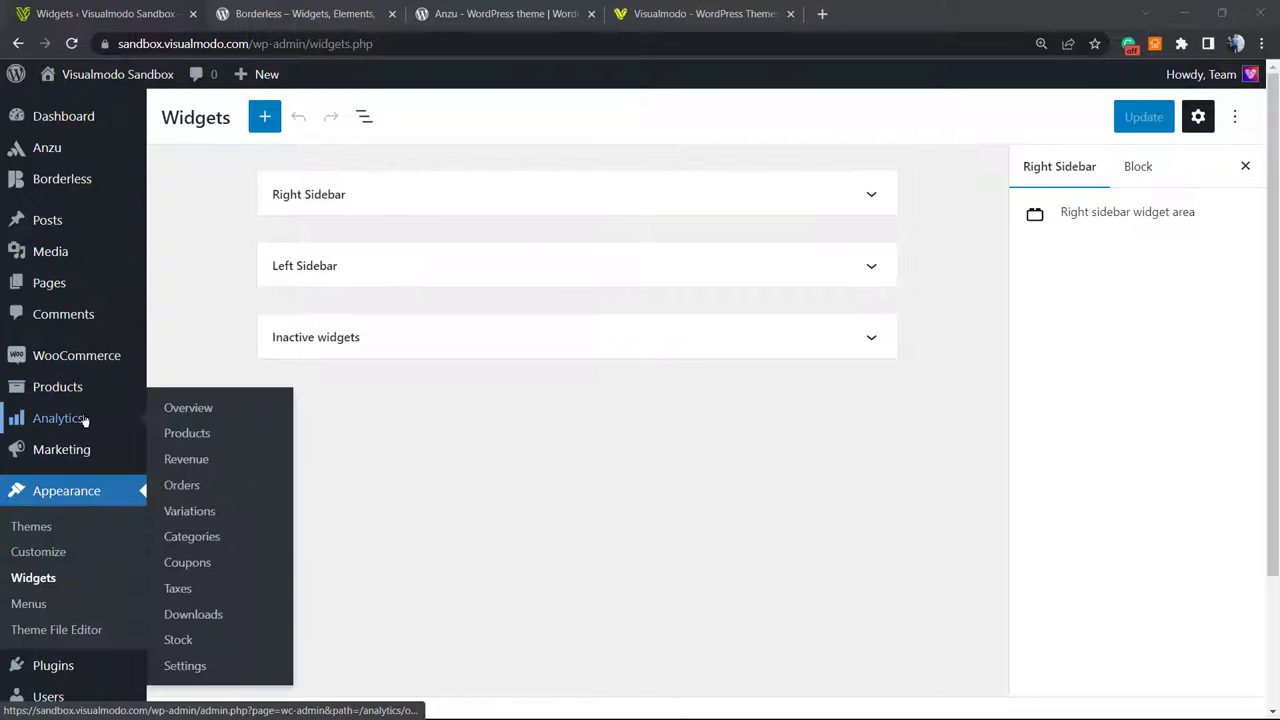
left_click(52, 579)
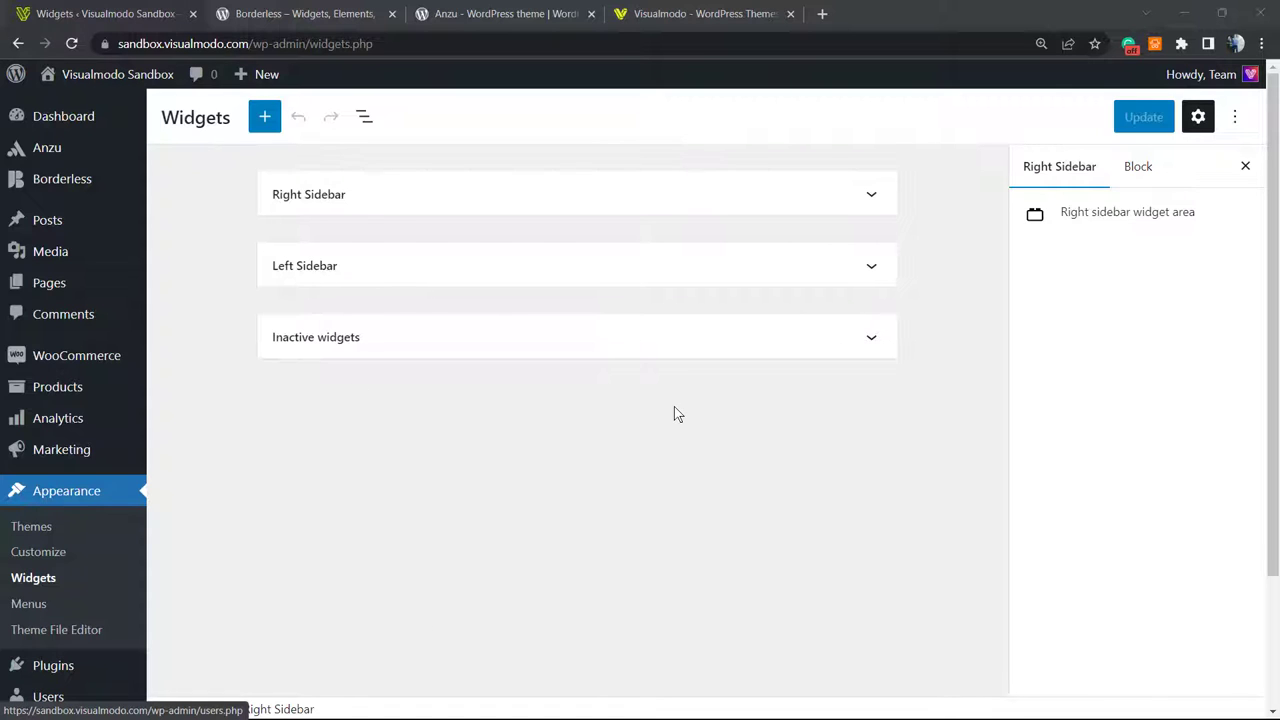
left_click(412, 349)
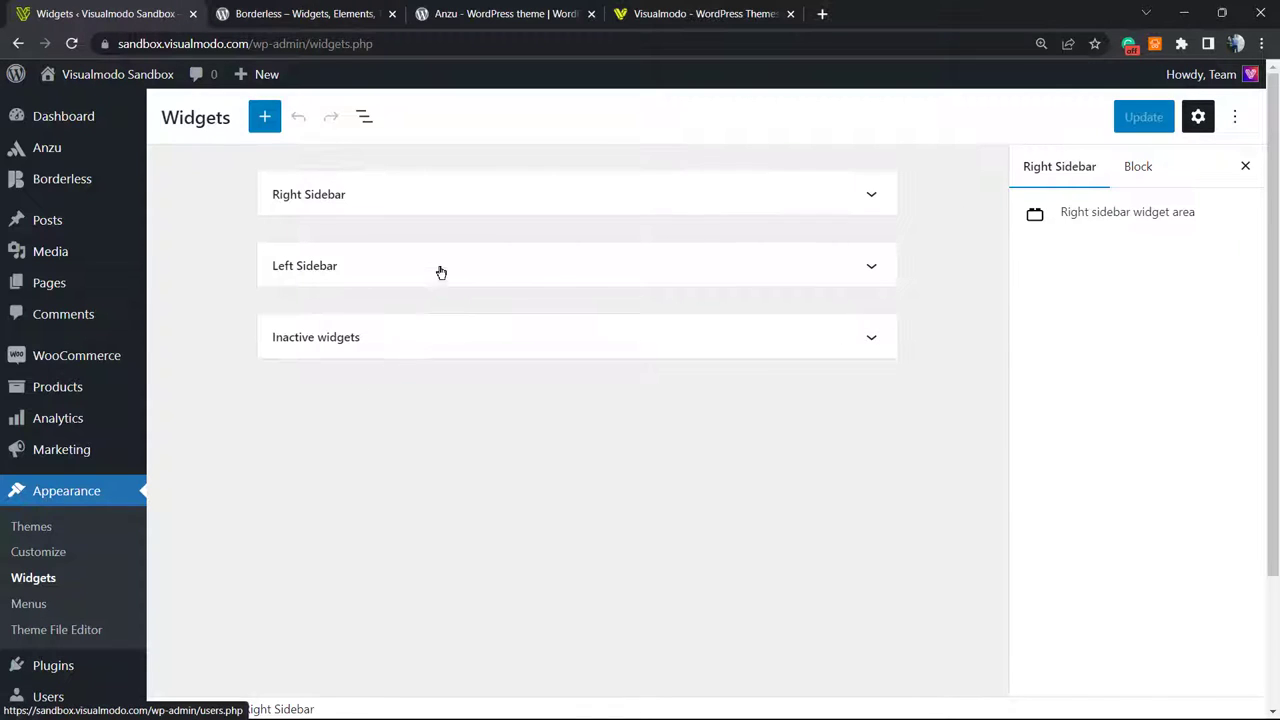
scroll(430, 270, "up", 2)
left_click(414, 280)
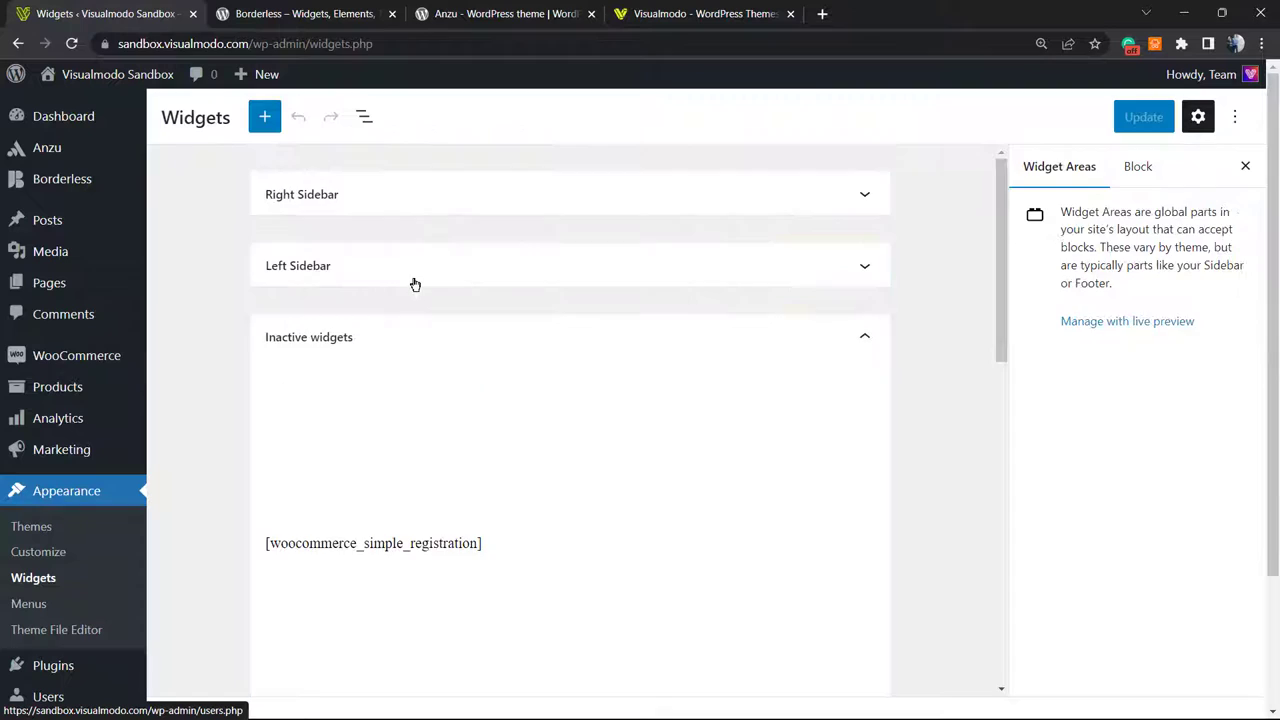
scroll(597, 367, "down", 5)
scroll(597, 367, "up", 5)
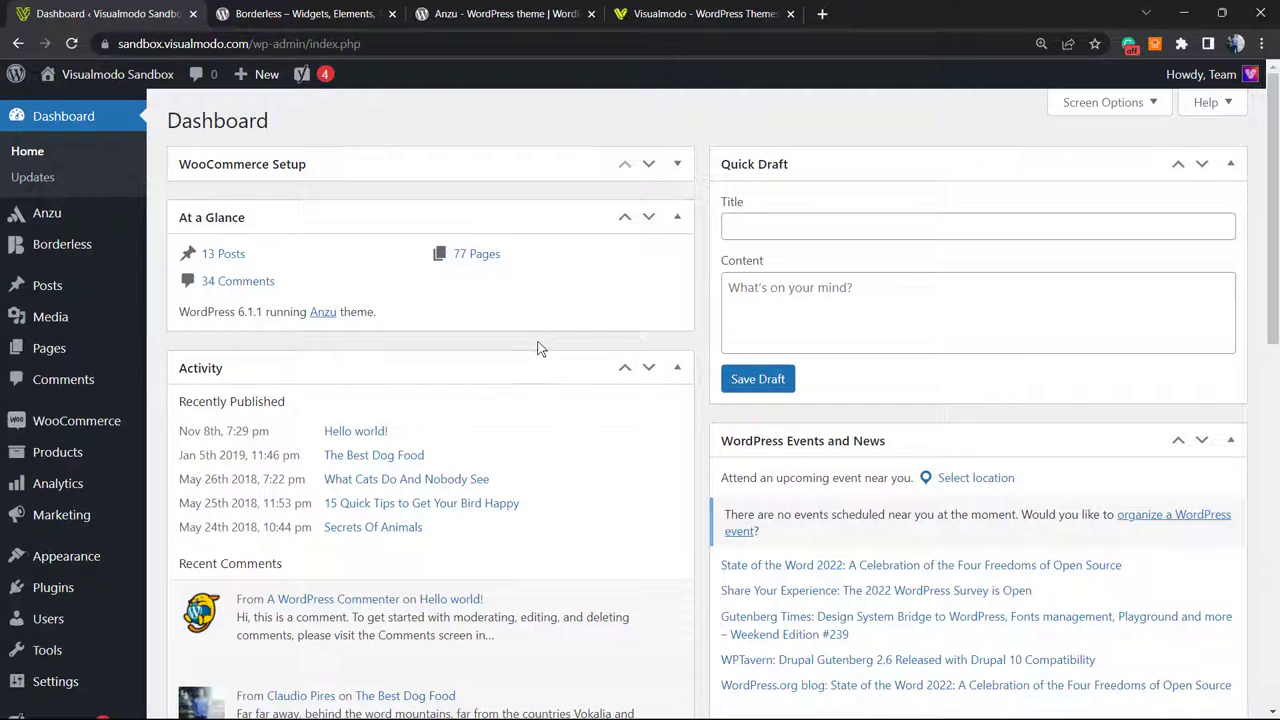
Step: Go to Plugins > Add New and zoom the browser page in
scroll(240, 400, "down", 2)
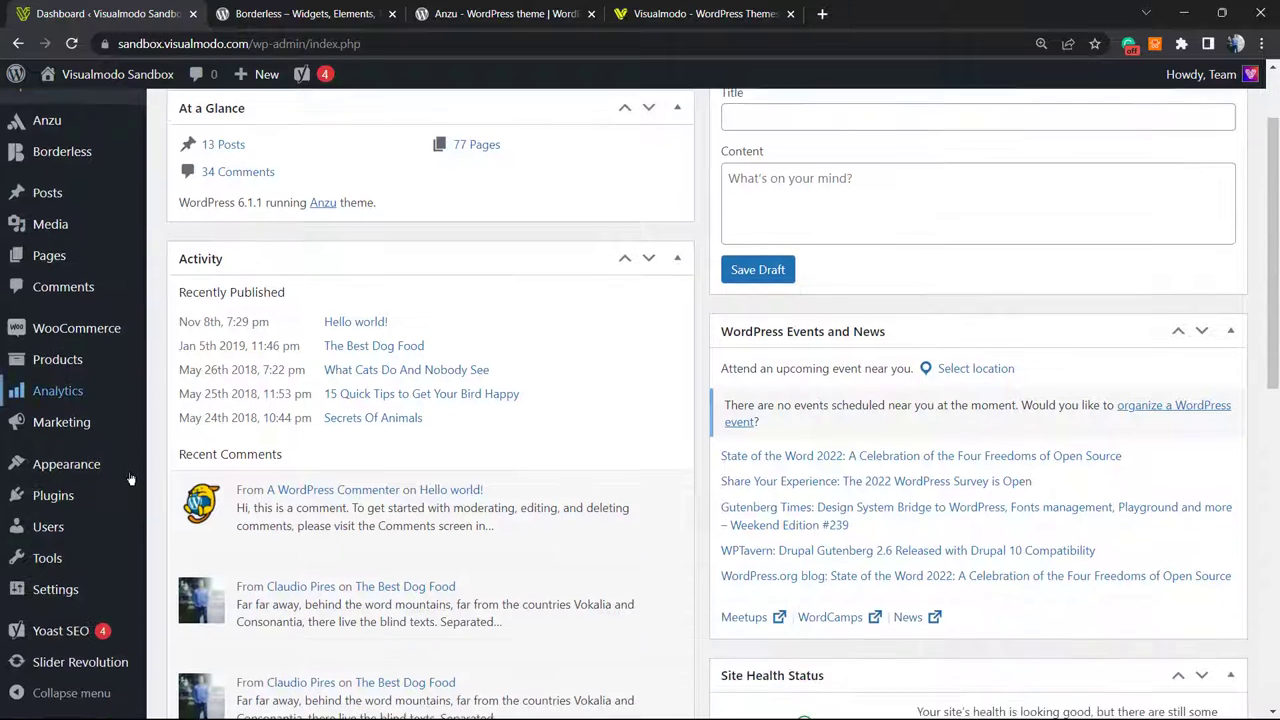
scroll(197, 456, "up", 2)
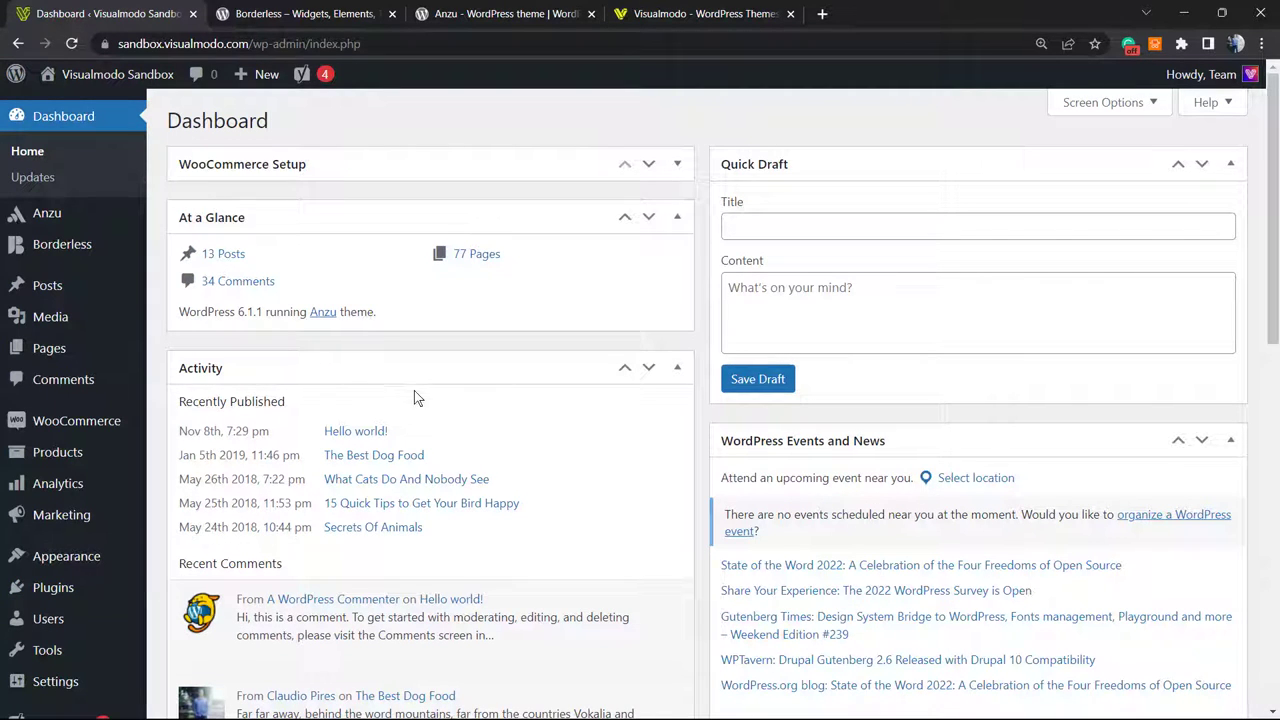
mouse_move(80, 589)
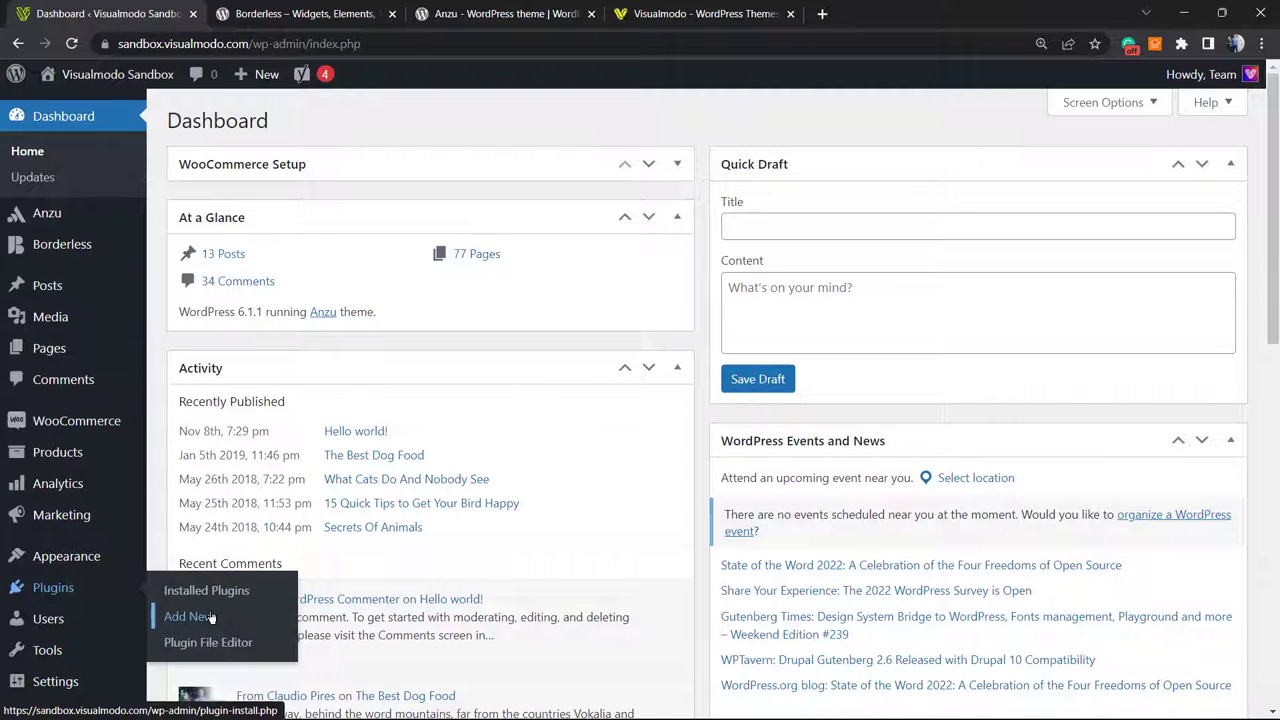
left_click(210, 617)
key("ctrl+plus")
key("ctrl+plus")
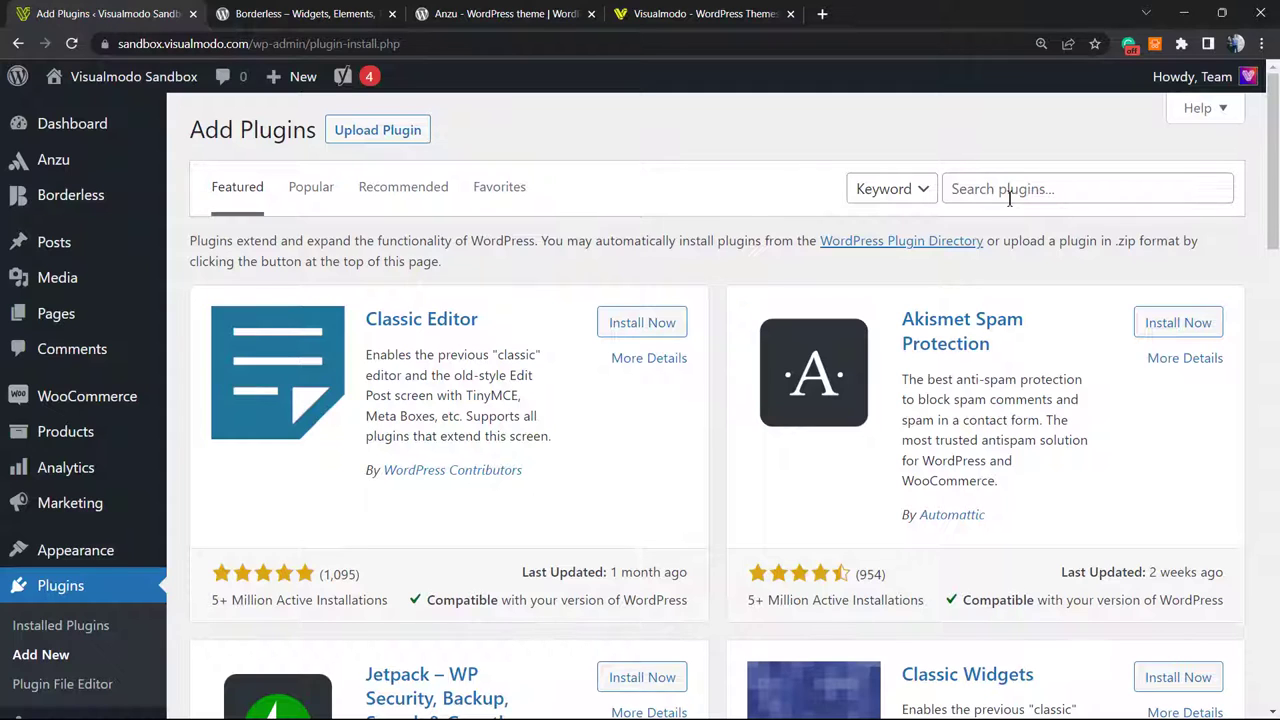
Step: Search plugins for 'wpcode', then install and activate WPCode – Insert Headers and Footers
left_click(1009, 198)
type("wp")
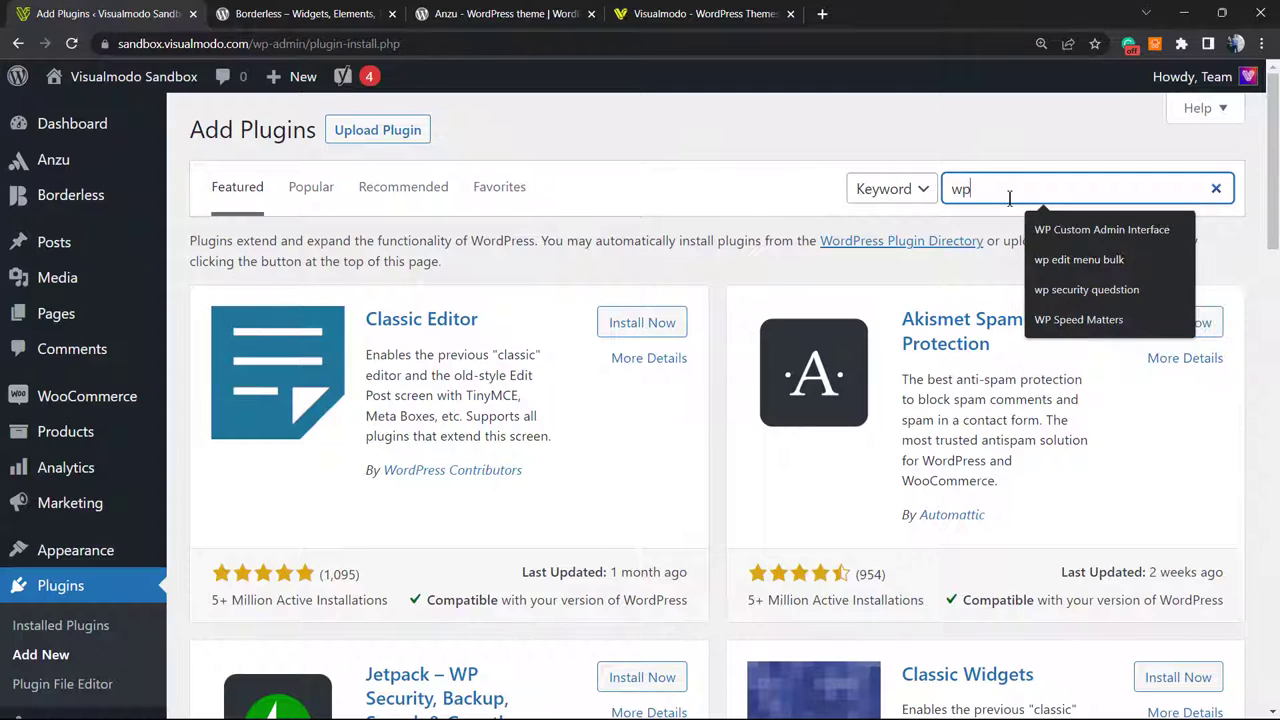
type("coe3")
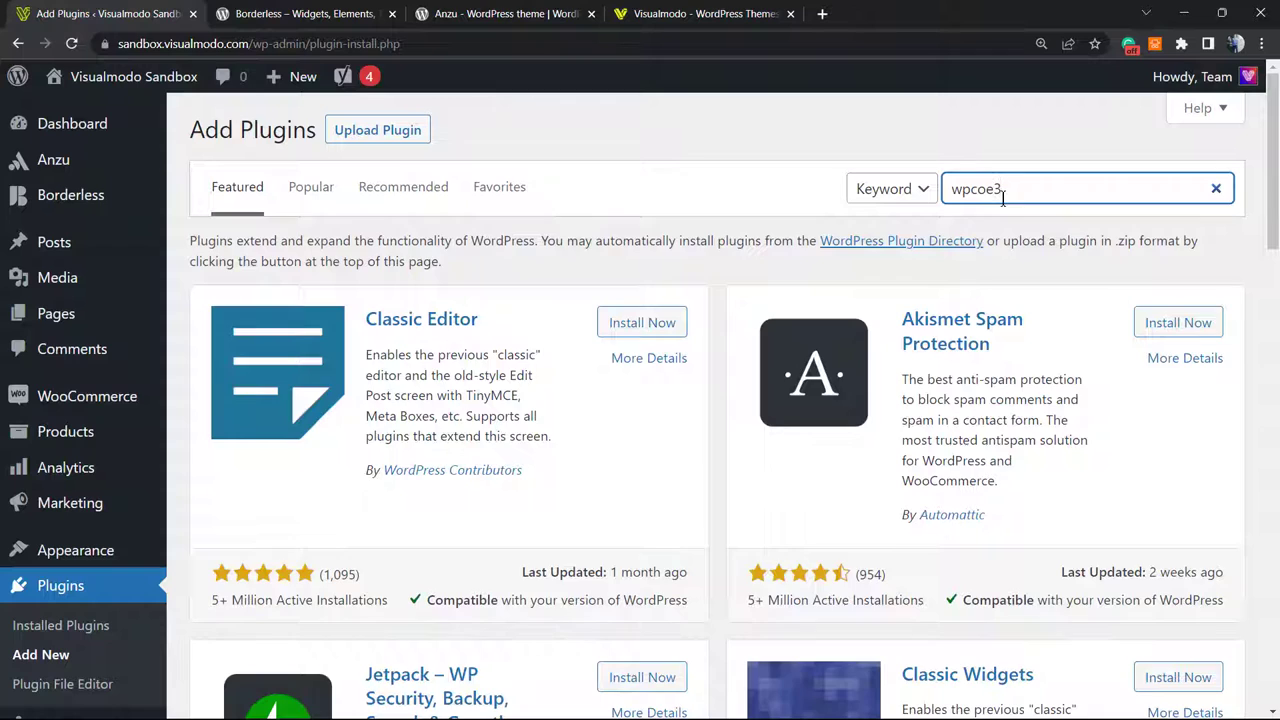
key("BackSpace")
key("BackSpace")
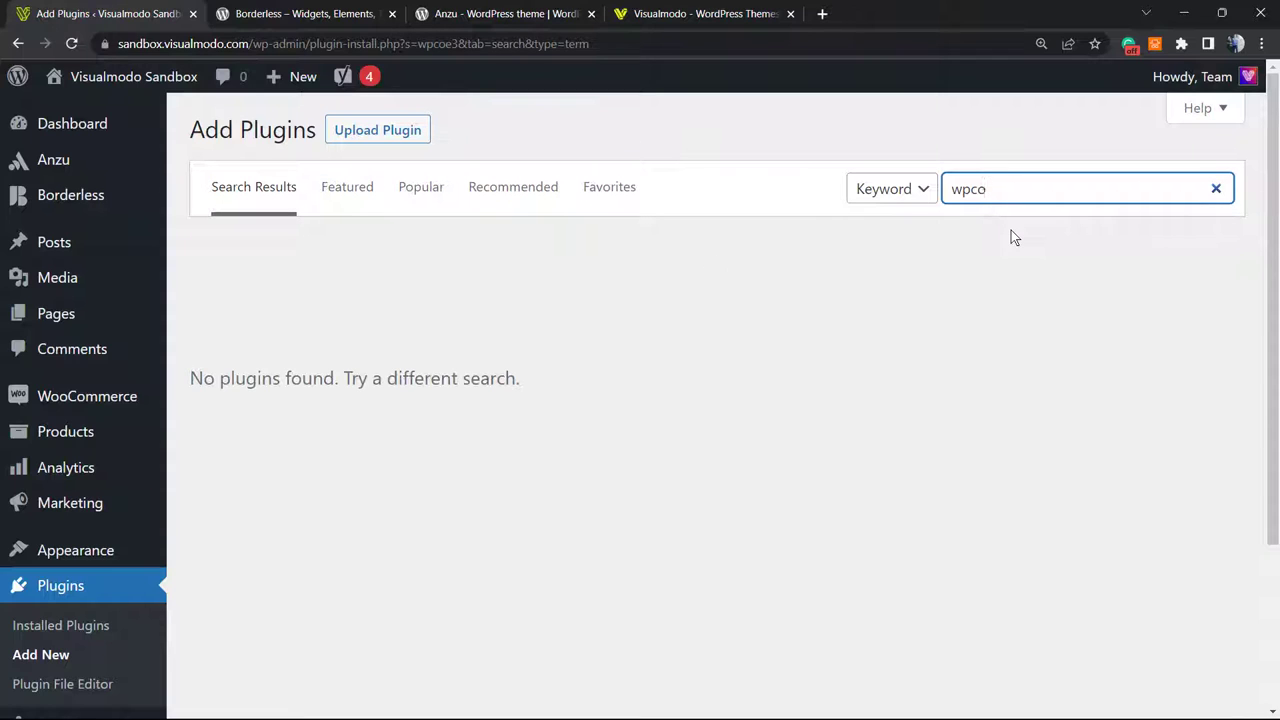
type("de")
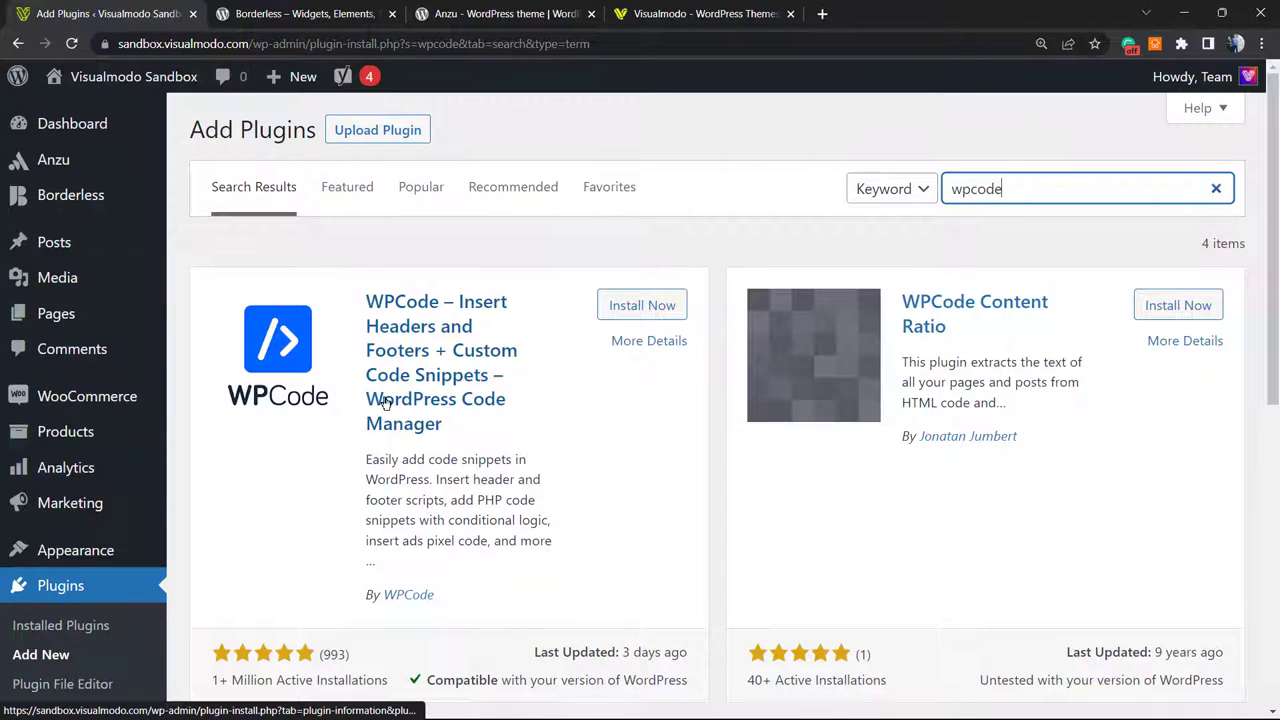
left_click(658, 311)
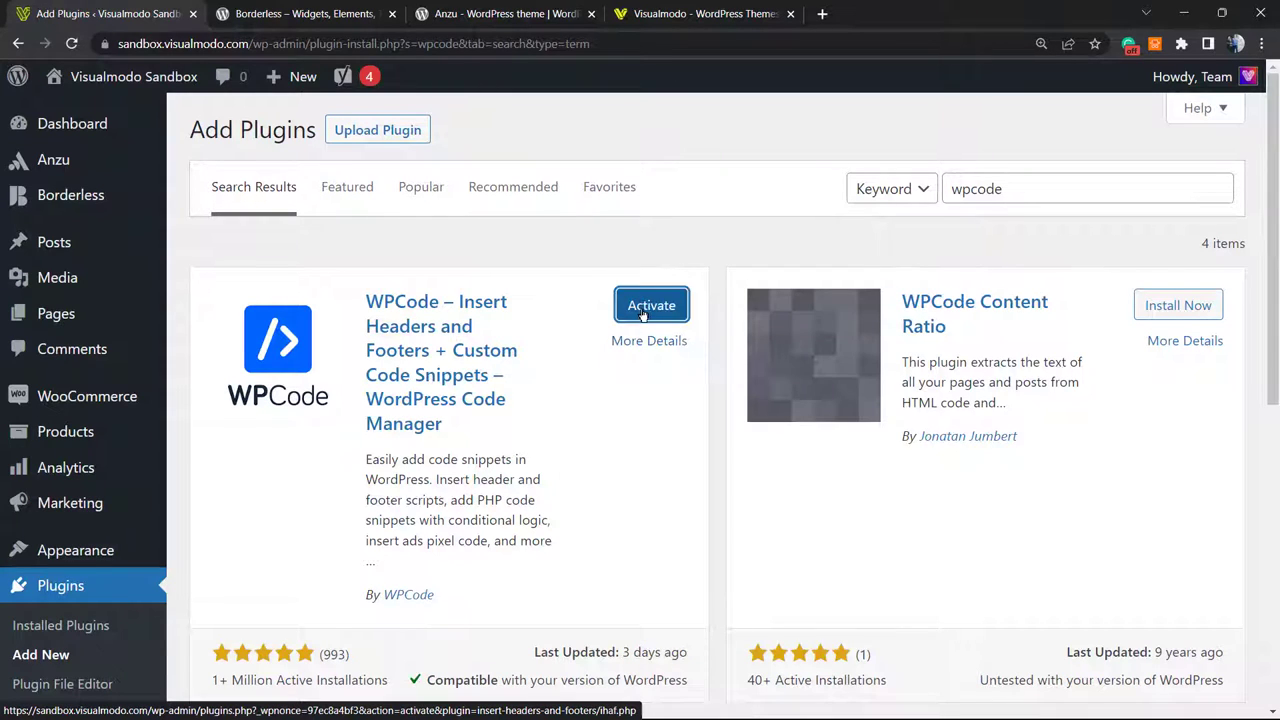
left_click(648, 300)
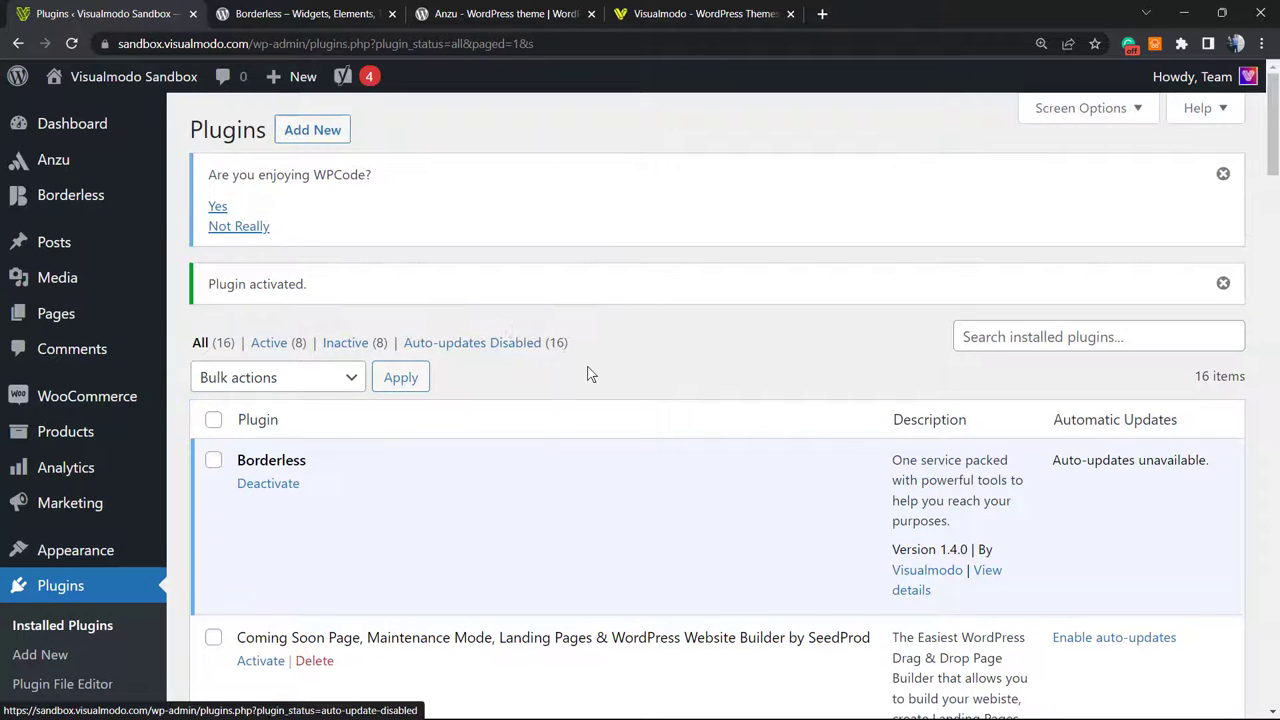
Step: Scroll the installed plugins list down to WPCode Lite and select its title
scroll(587, 372, "down", 2)
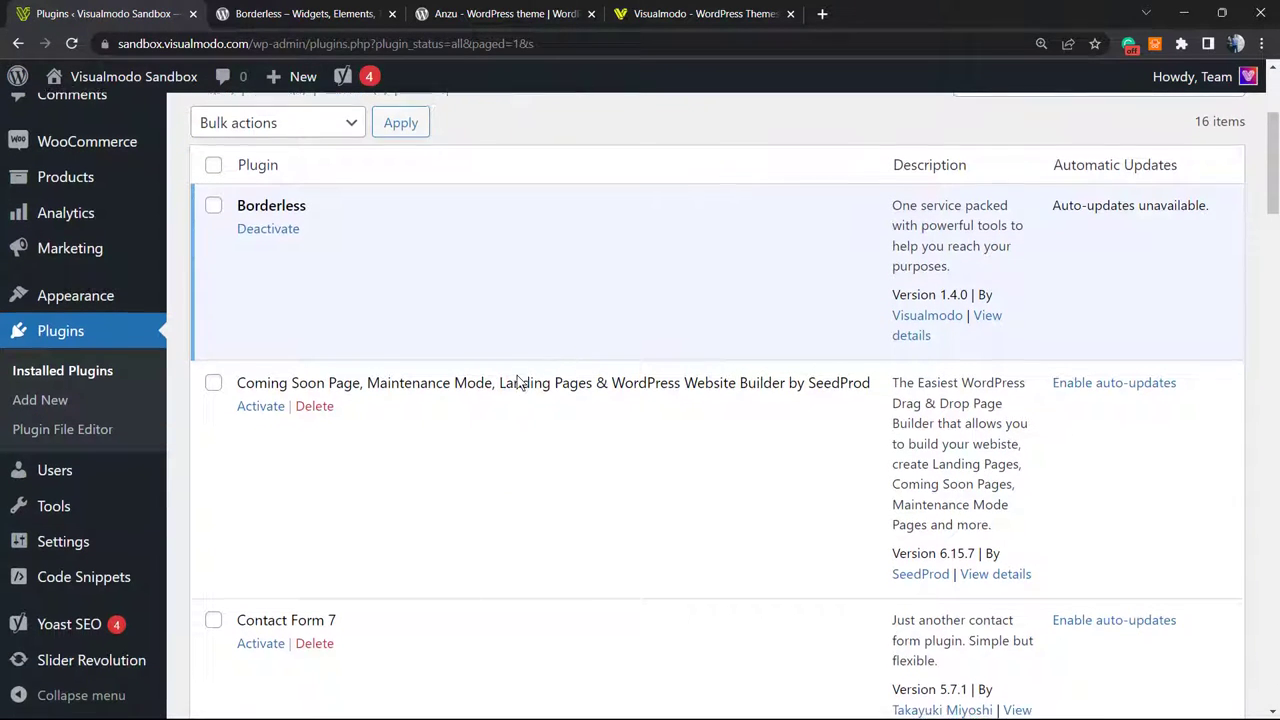
scroll(519, 378, "down", 4)
scroll(520, 358, "down", 13)
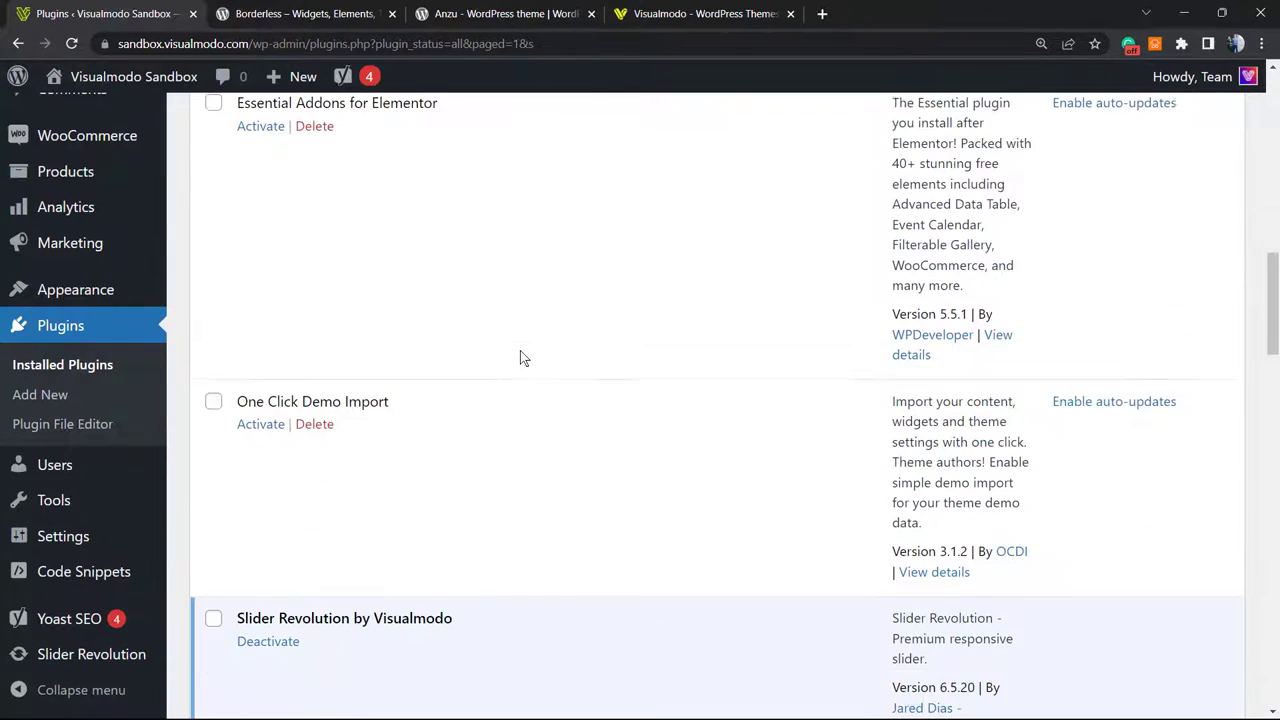
scroll(518, 360, "down", 10)
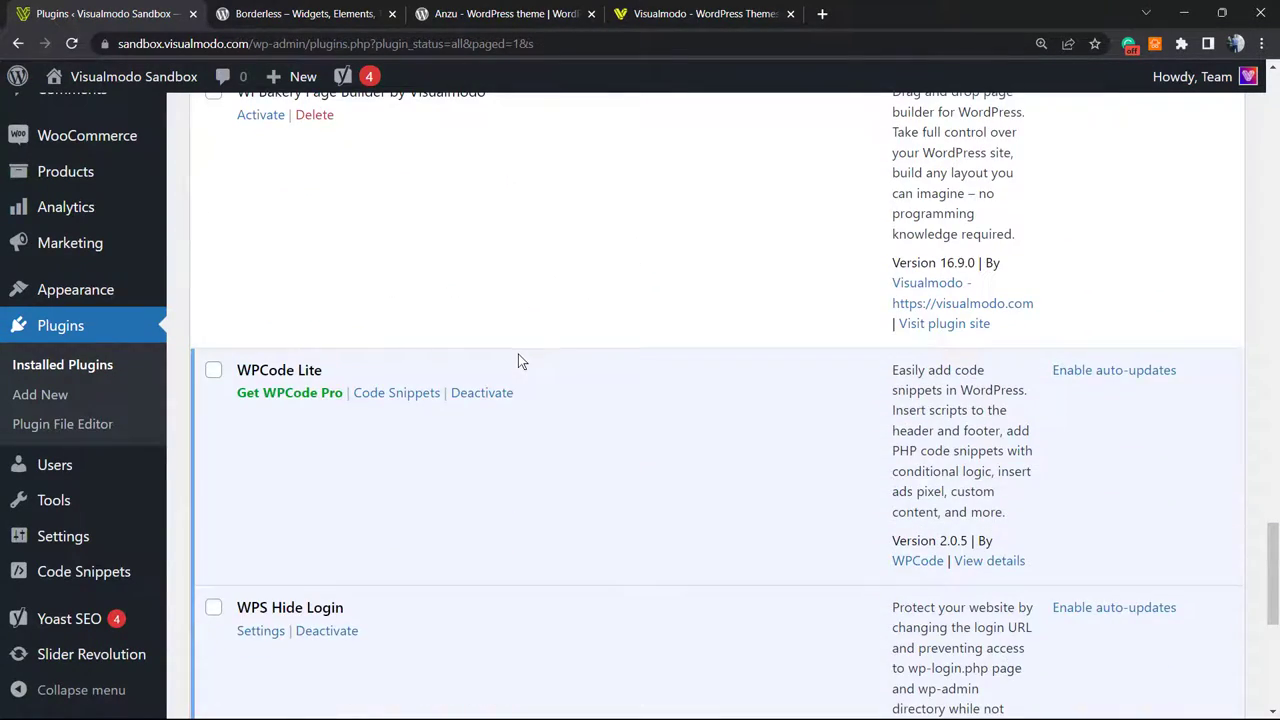
triple_click(281, 372)
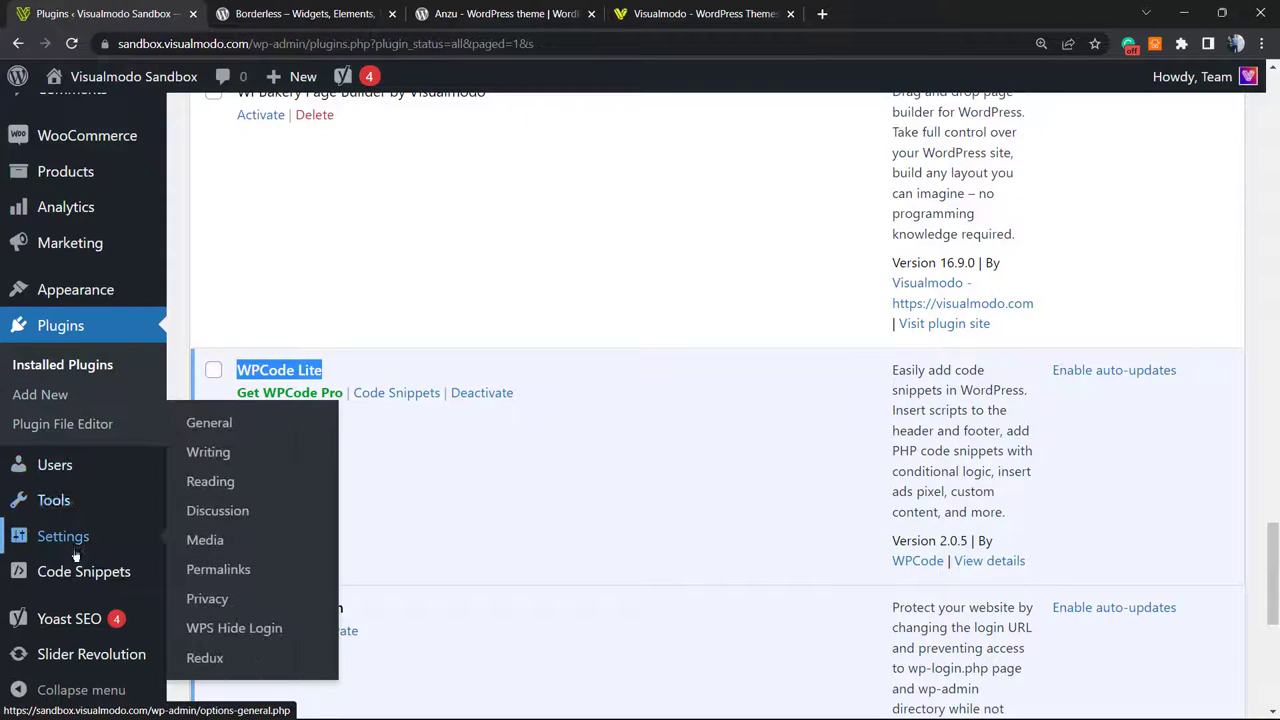
mouse_move(78, 574)
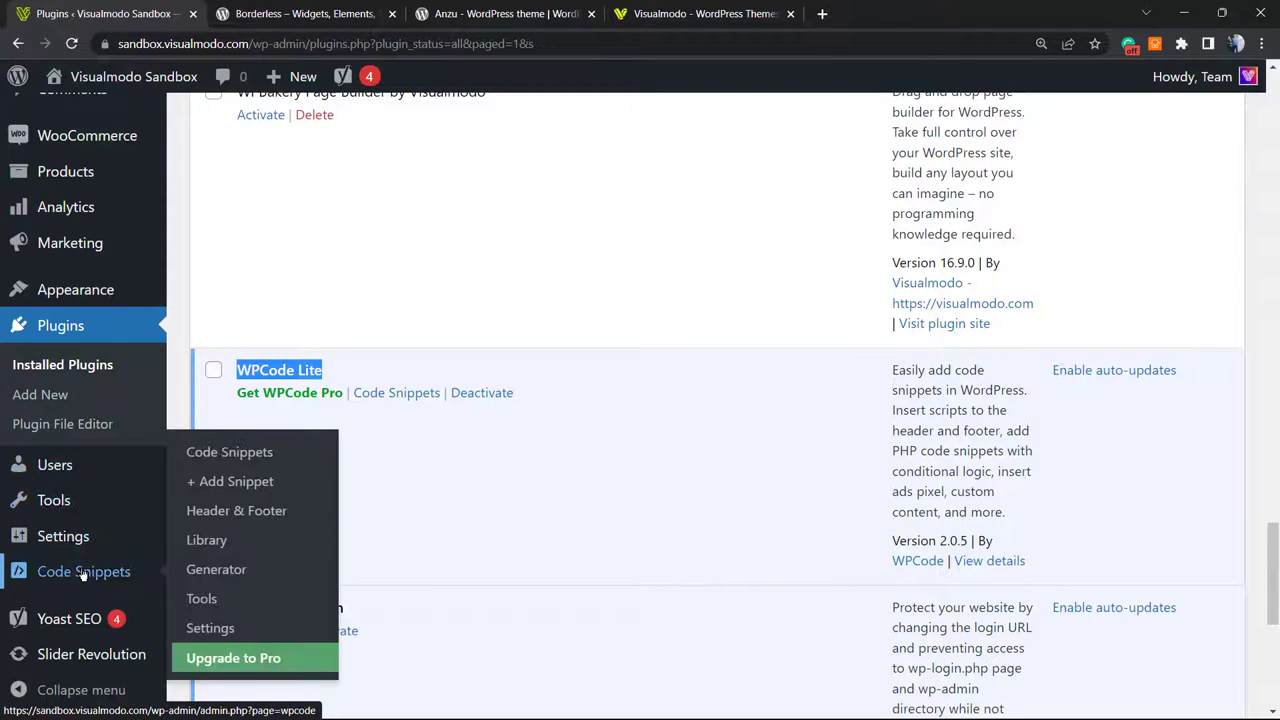
Step: From Code Snippets > Add Snippet, pick the Disable Widget Blocks snippet from the library
left_click(232, 484)
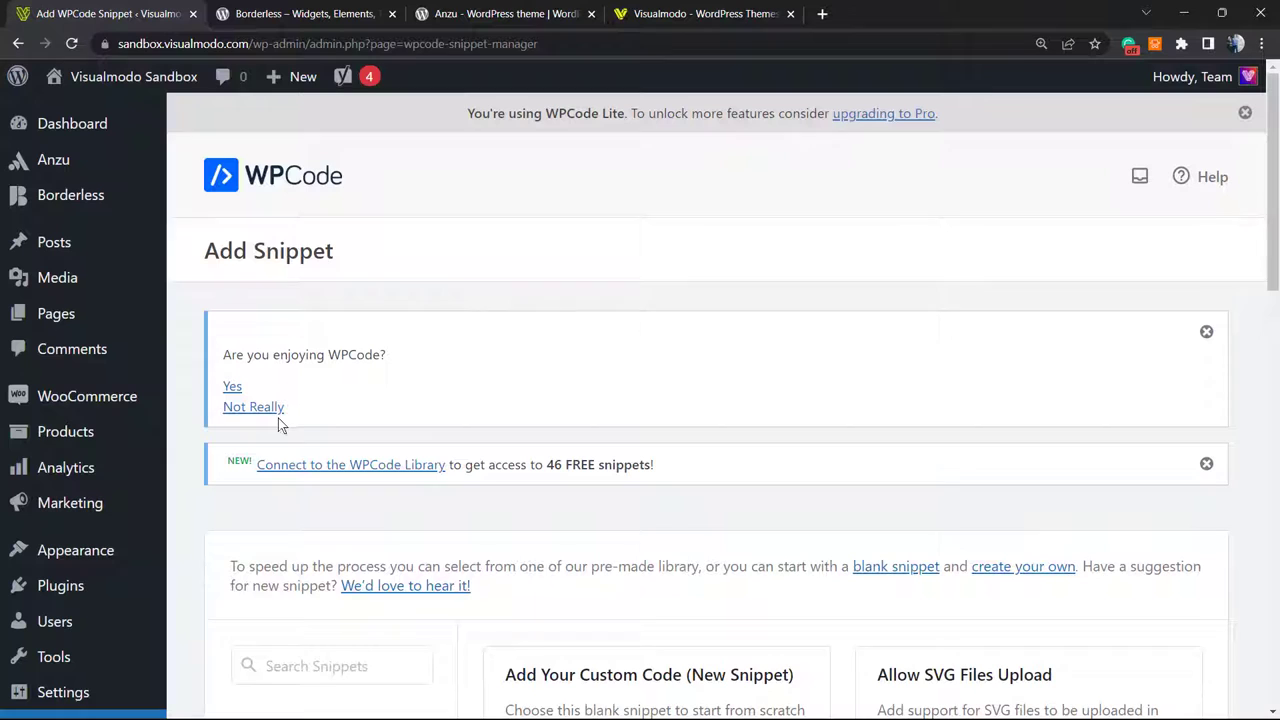
scroll(528, 385, "down", 3)
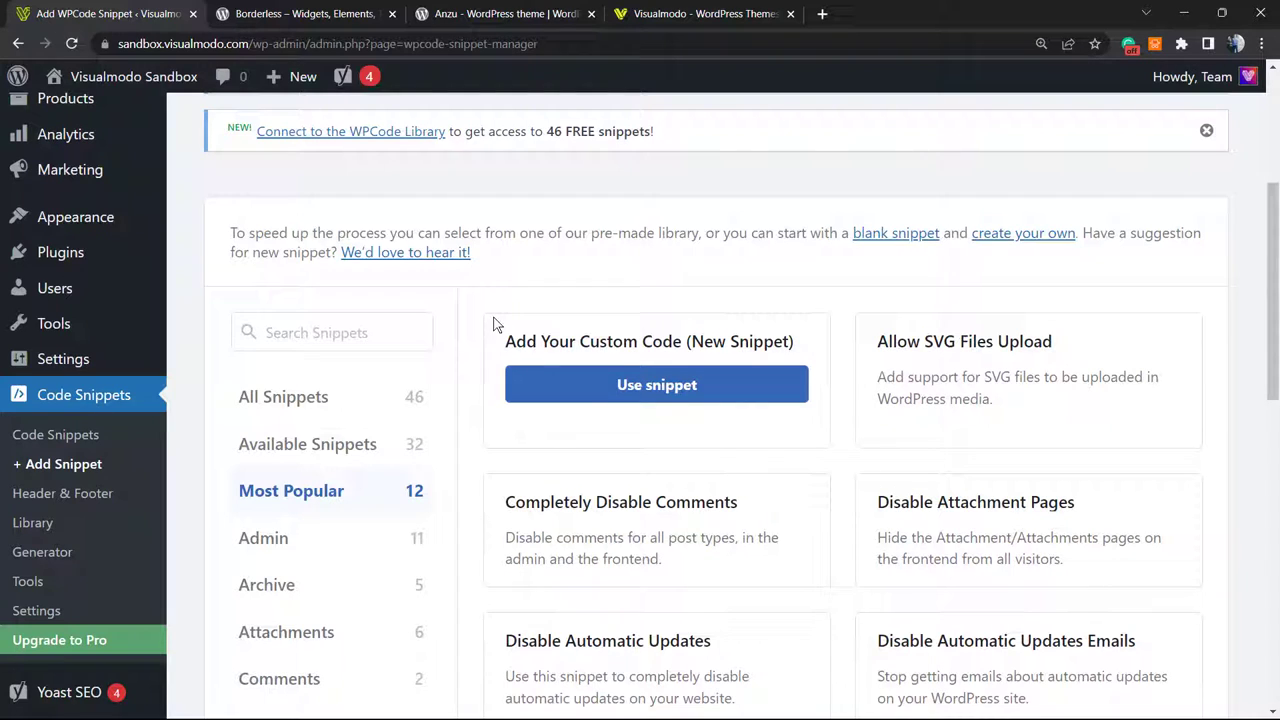
scroll(703, 385, "down", 1)
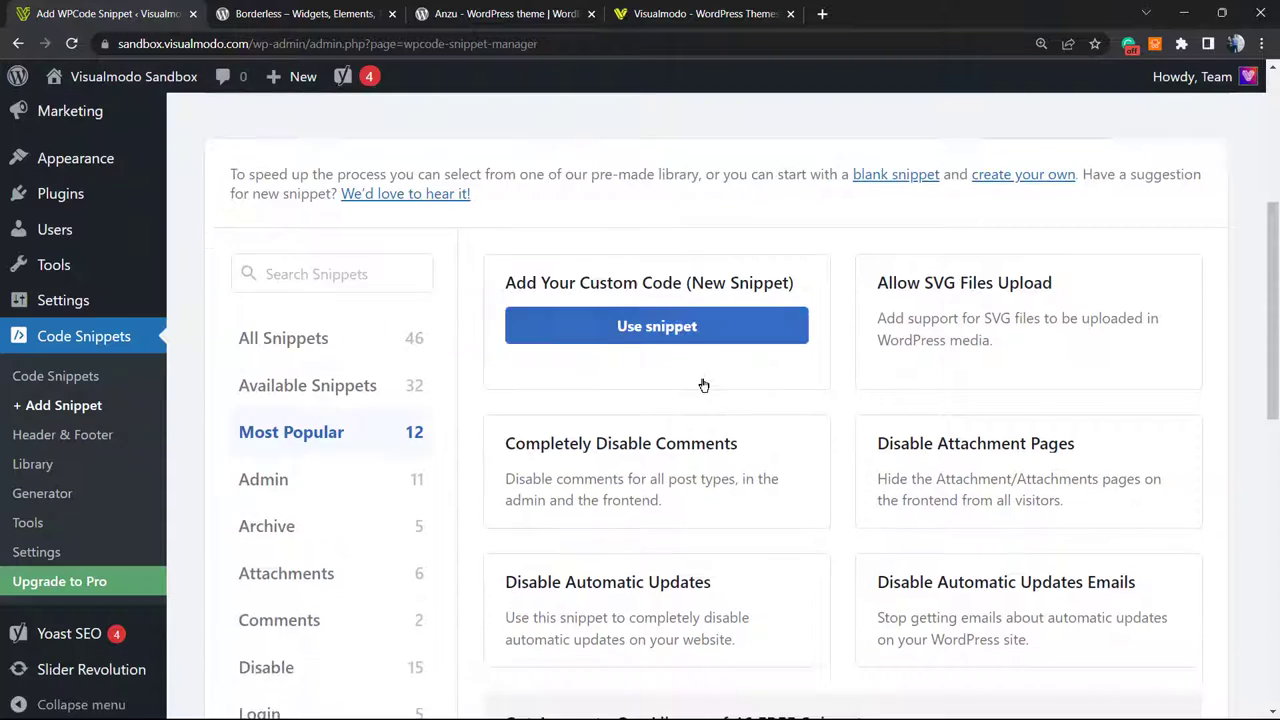
scroll(703, 385, "down", 2)
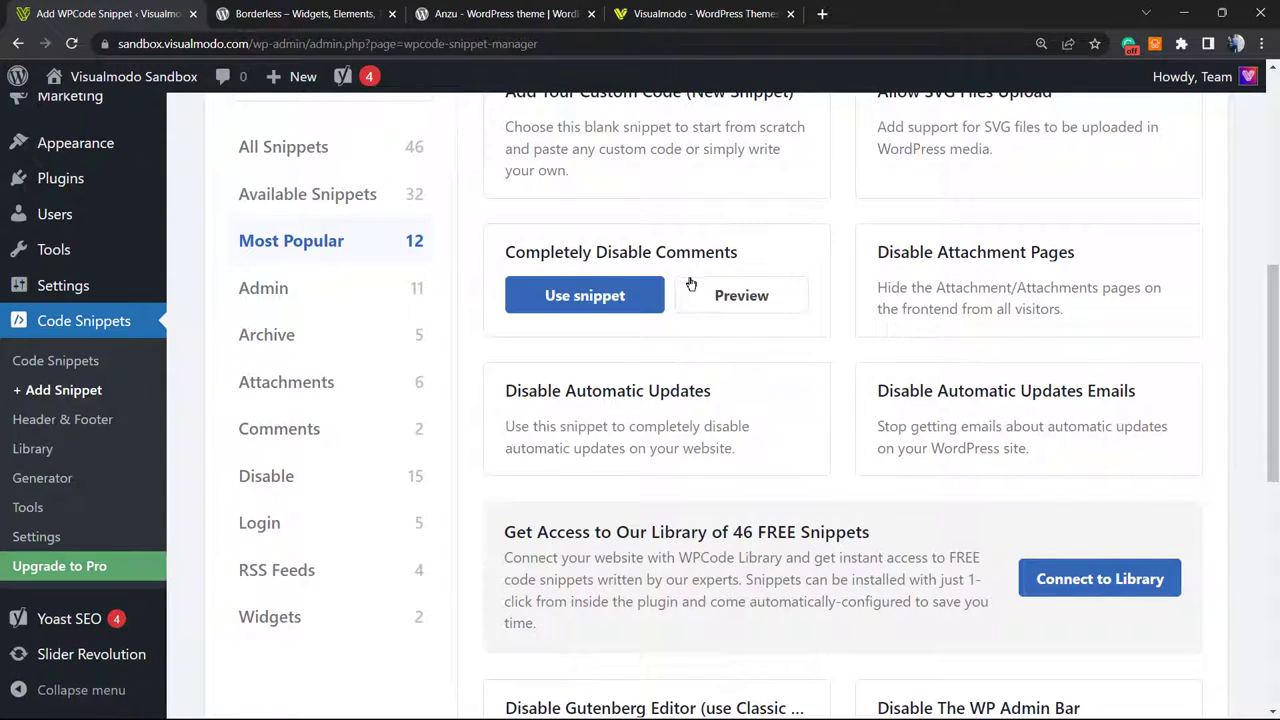
scroll(681, 279, "down", 1)
scroll(681, 279, "down", 2)
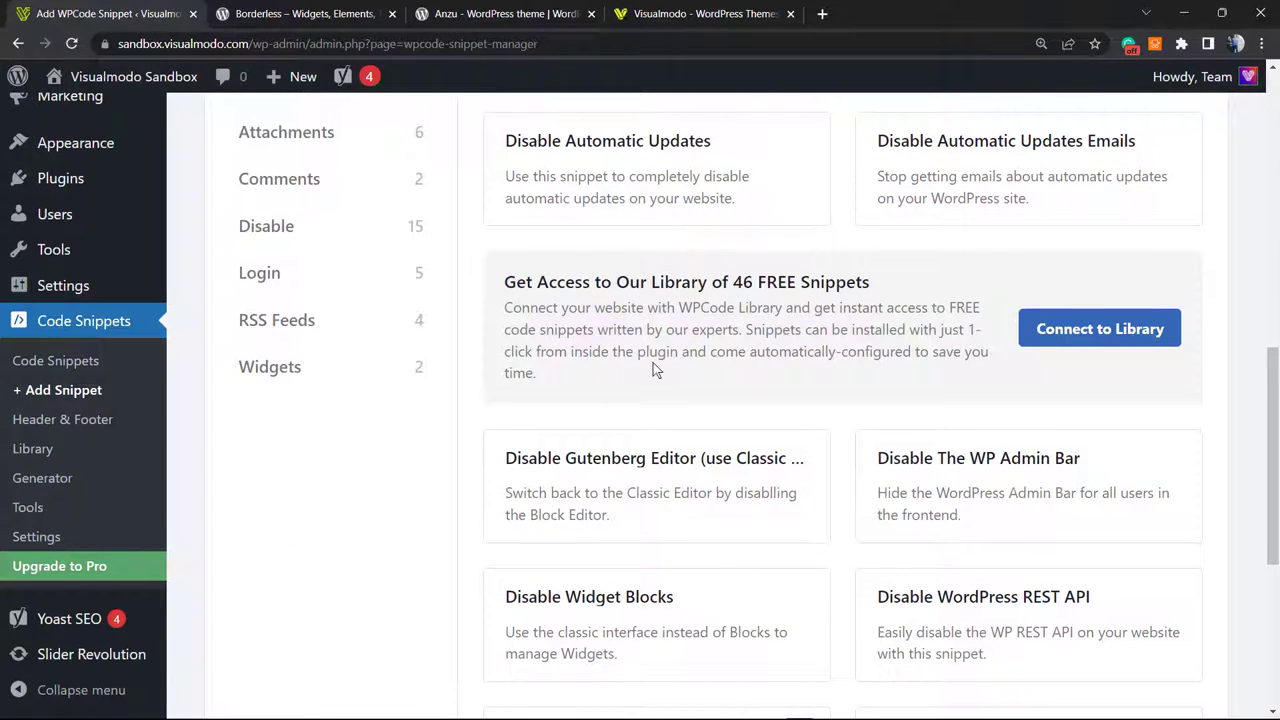
scroll(649, 340, "down", 2)
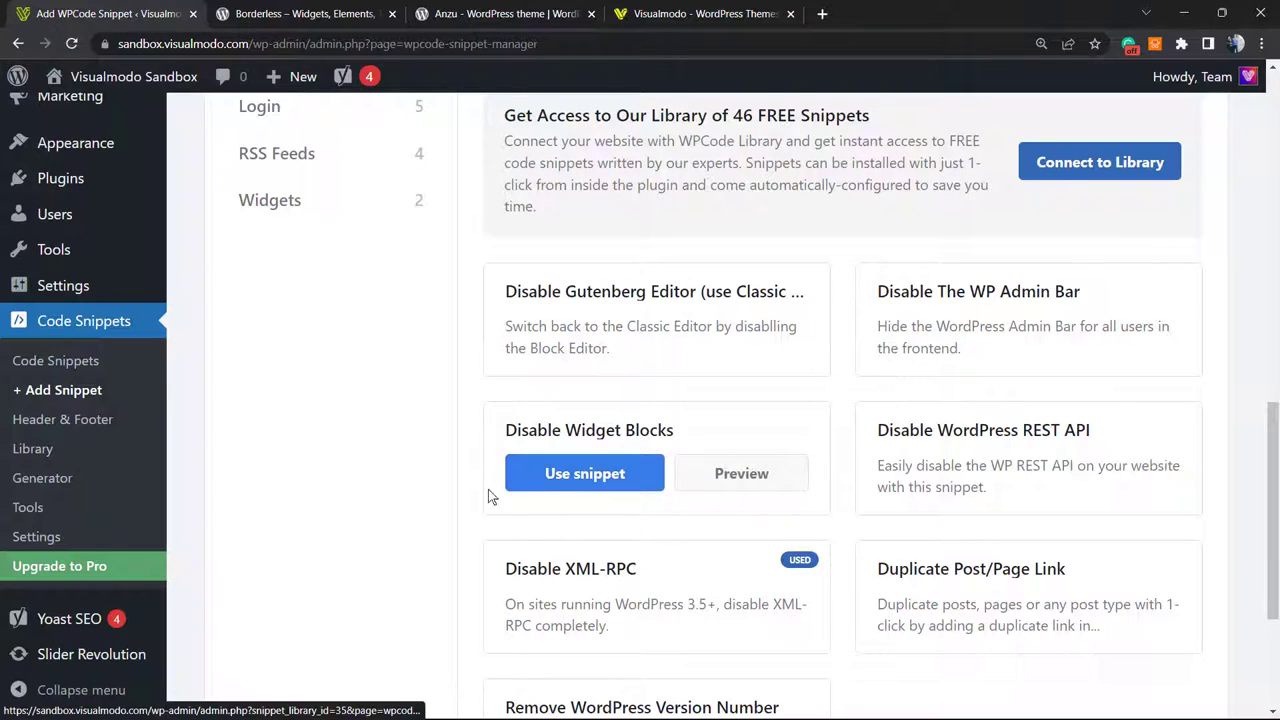
mouse_move(548, 494)
left_click(593, 481)
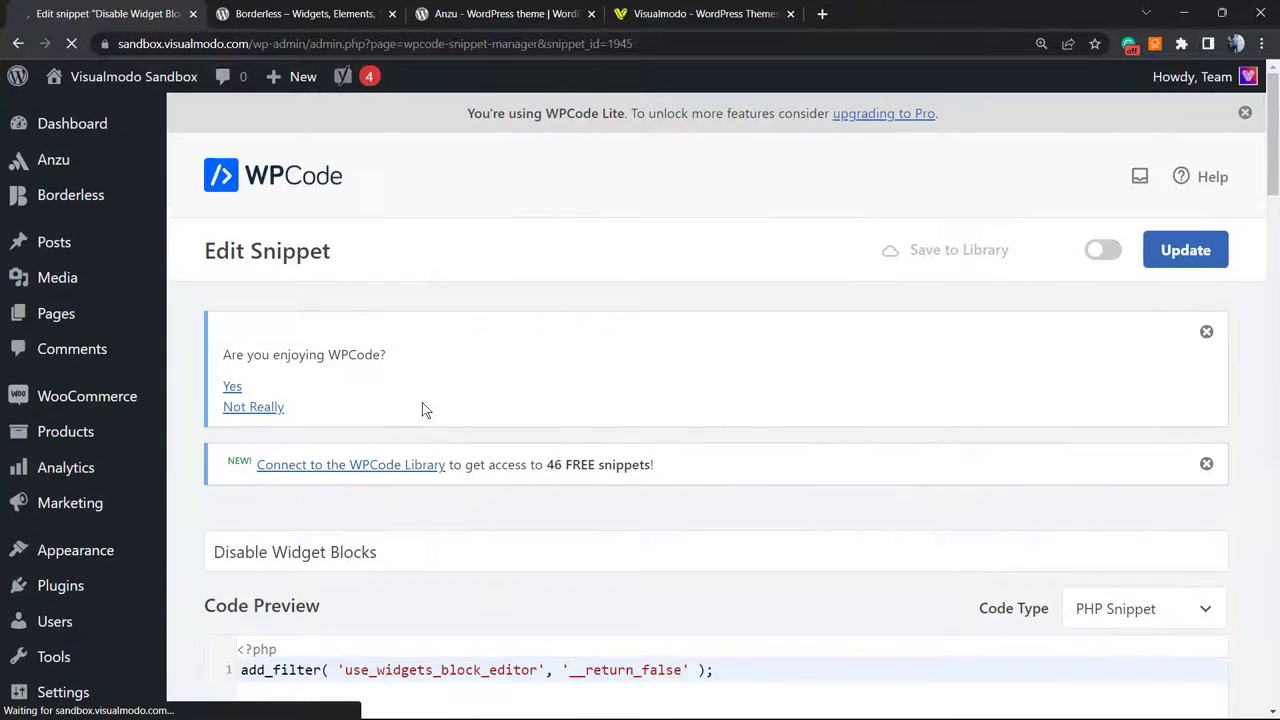
scroll(507, 364, "down", 3)
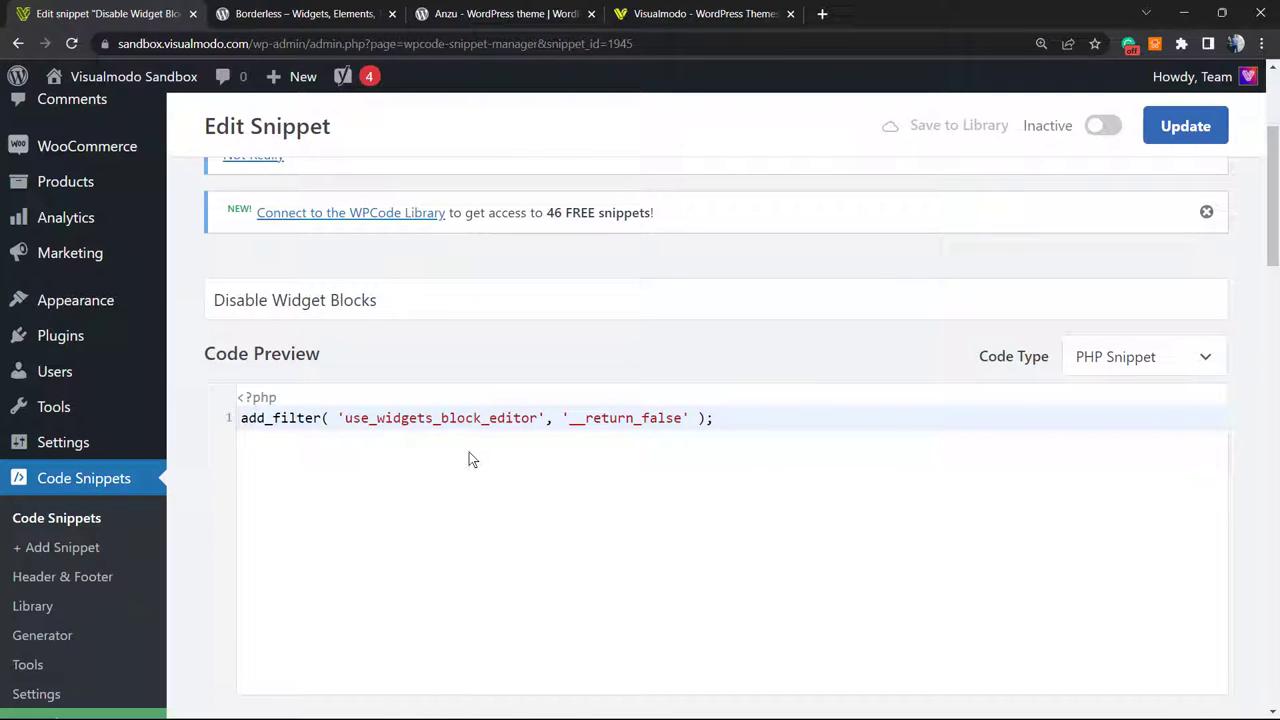
scroll(455, 430, "down", 3)
scroll(938, 376, "up", 3)
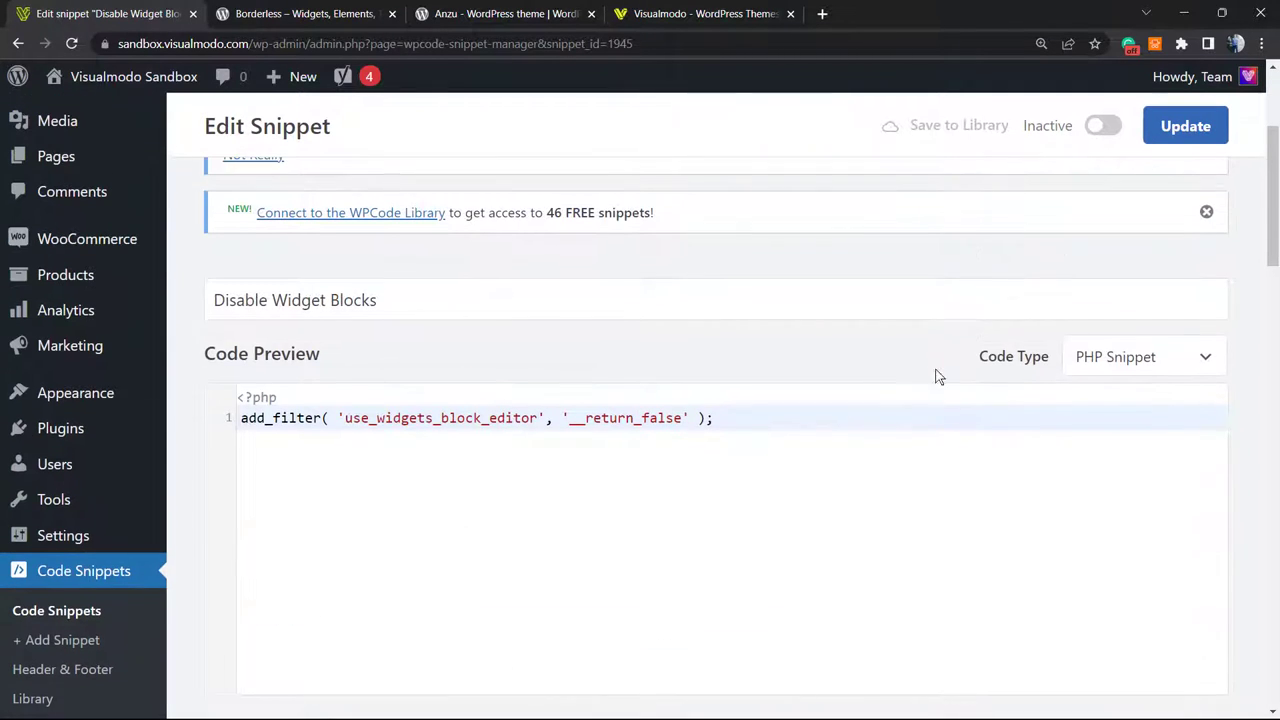
scroll(451, 360, "down", 4)
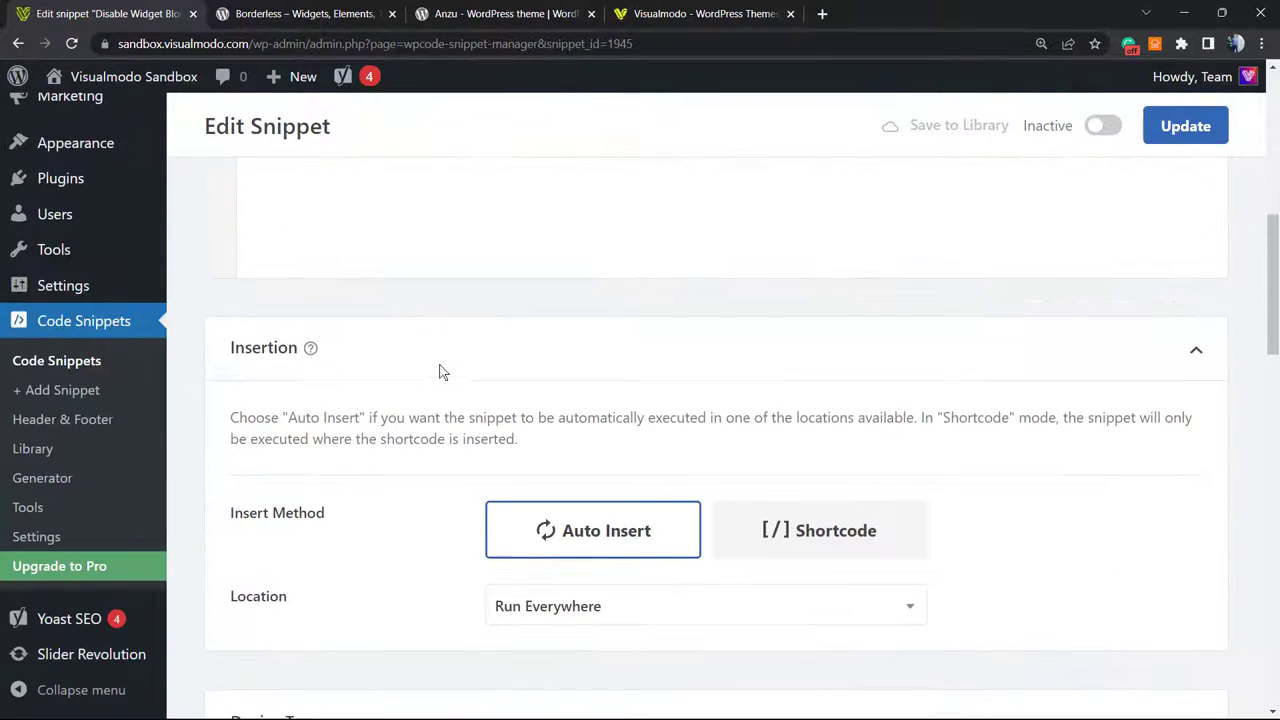
scroll(442, 371, "down", 2)
scroll(456, 420, "down", 3)
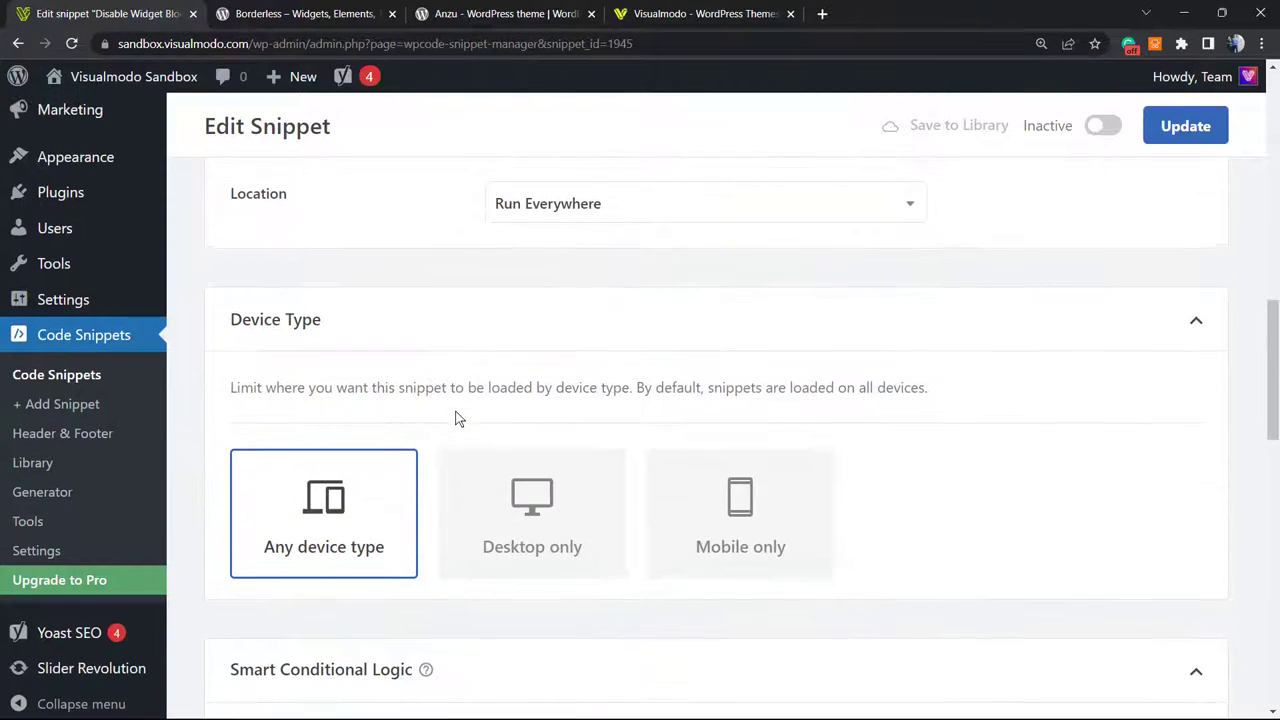
scroll(455, 418, "up", 15)
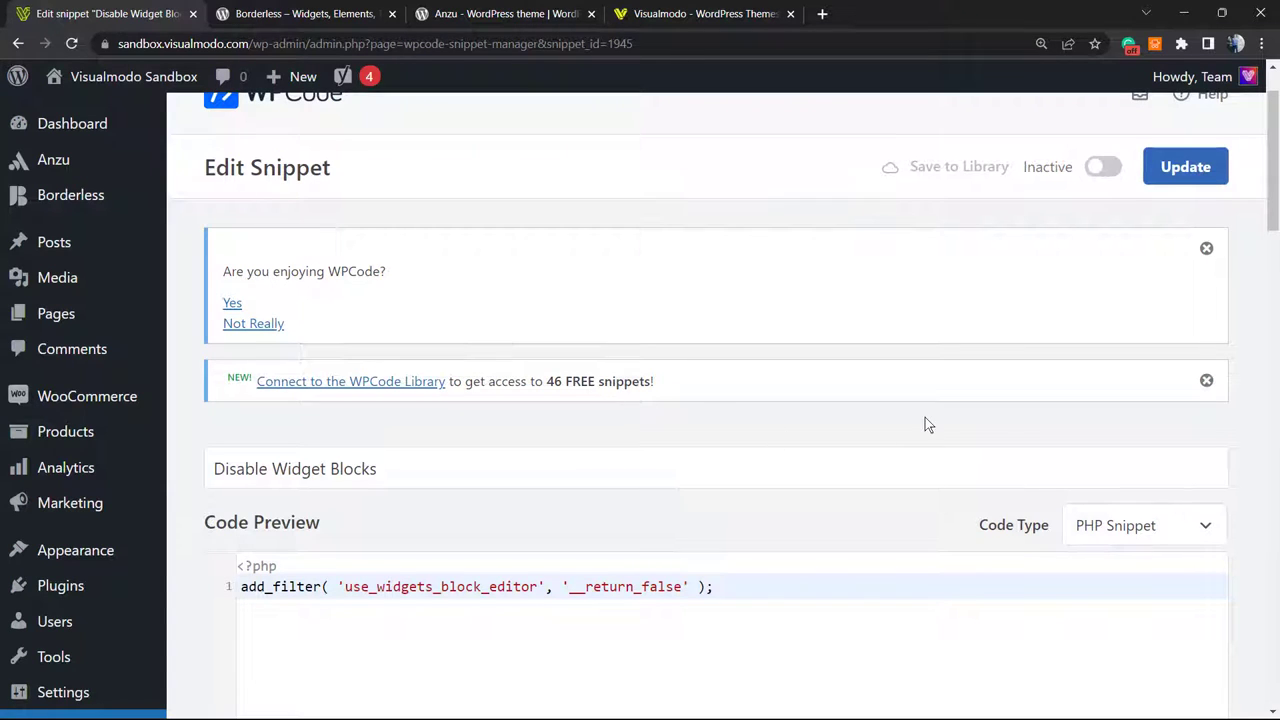
scroll(880, 350, "up", 2)
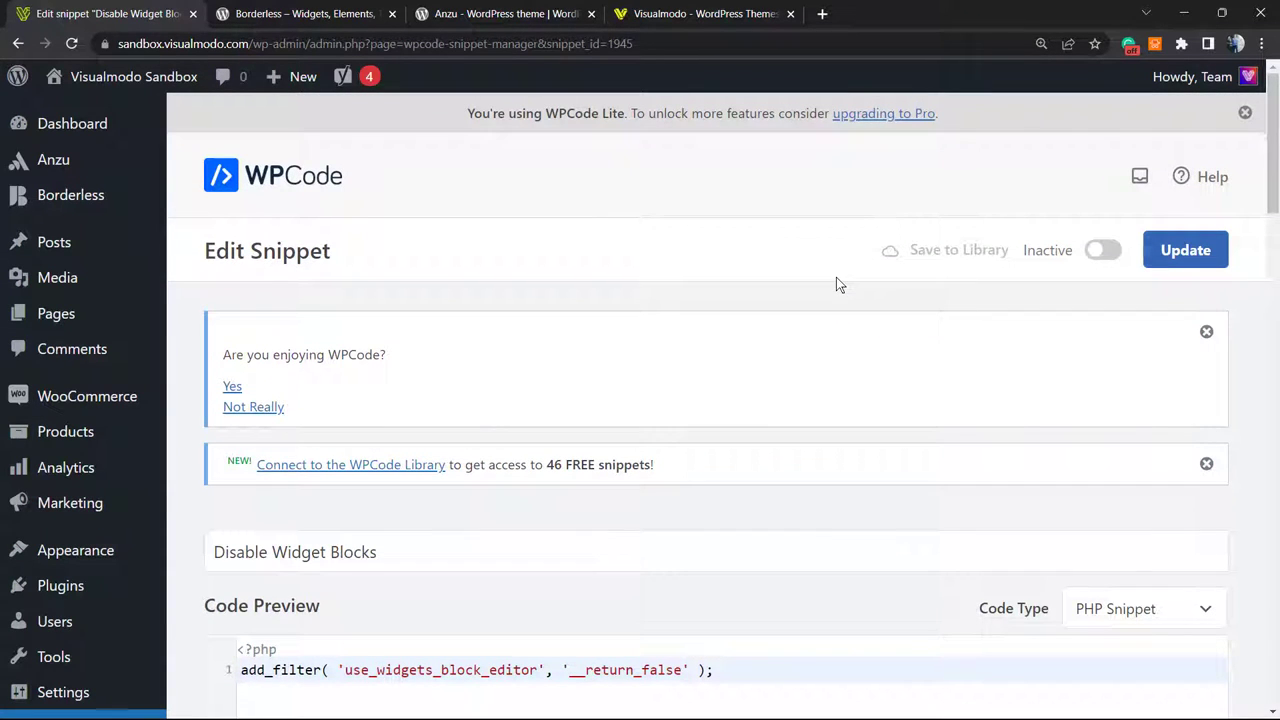
Step: Switch the Disable Widget Blocks snippet from Inactive to Active and save it with Update
double_click(1055, 256)
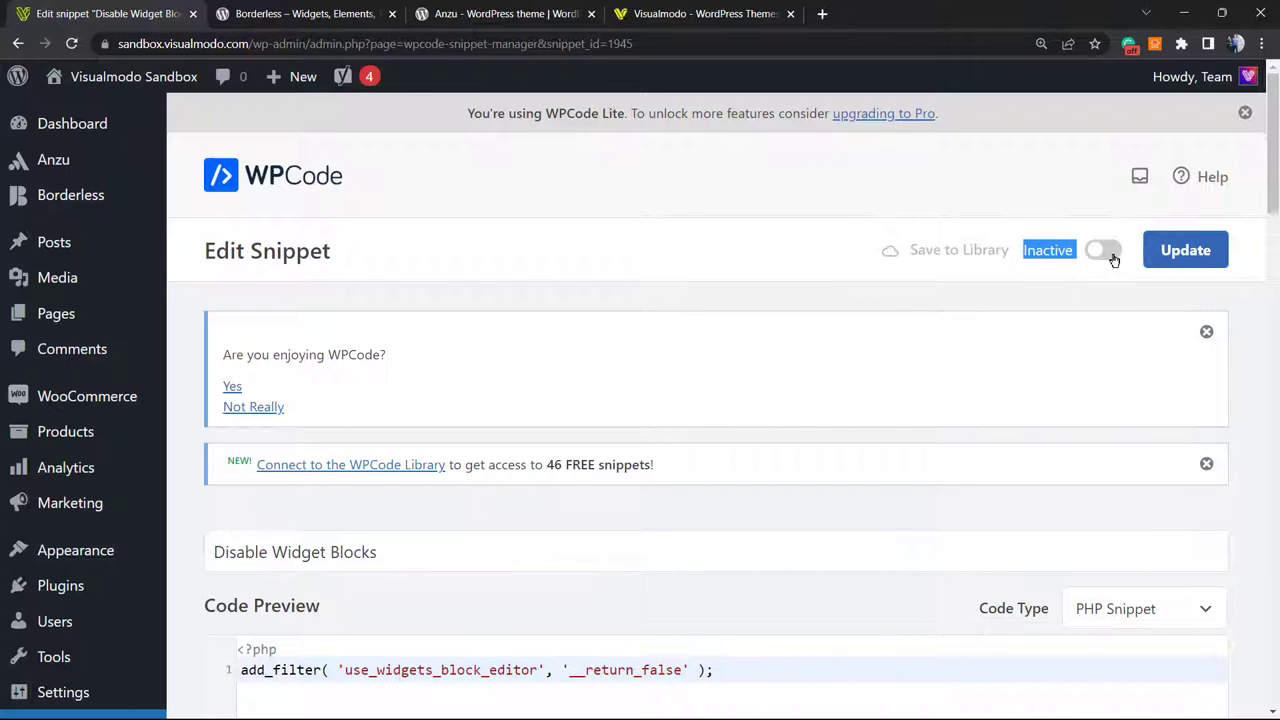
left_click(1106, 256)
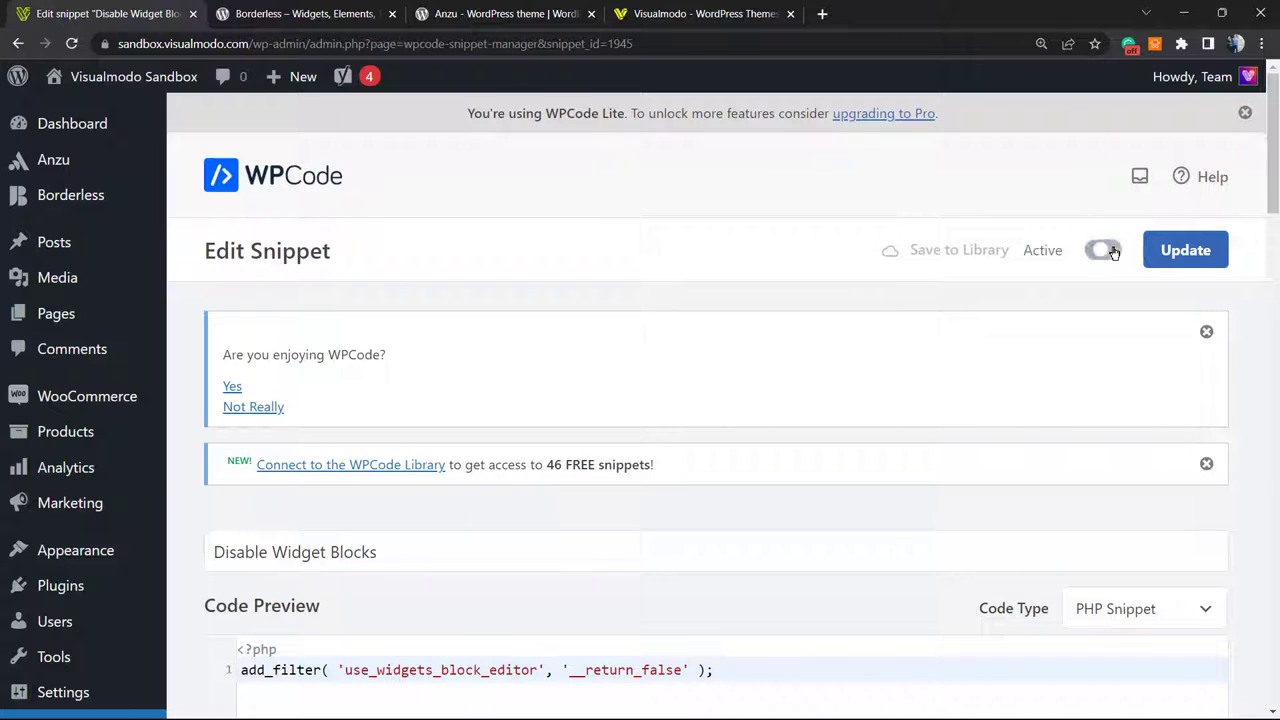
left_click(1172, 260)
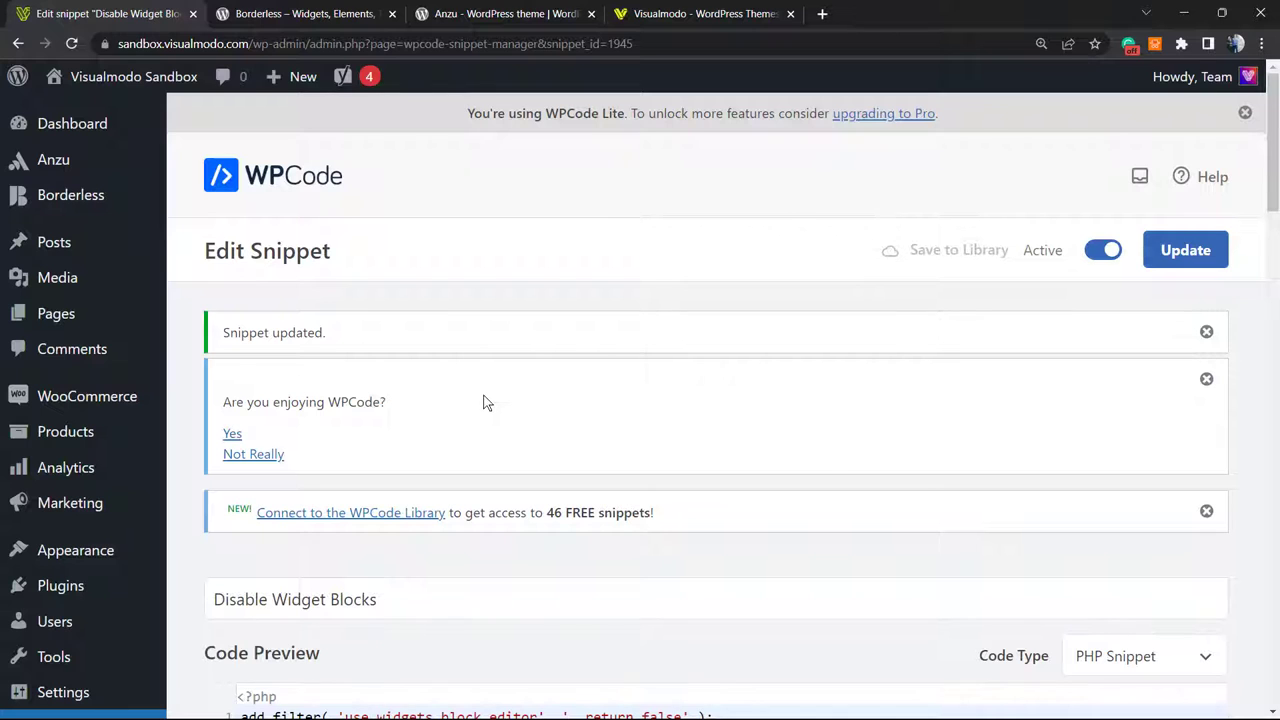
scroll(480, 408, "down", 3)
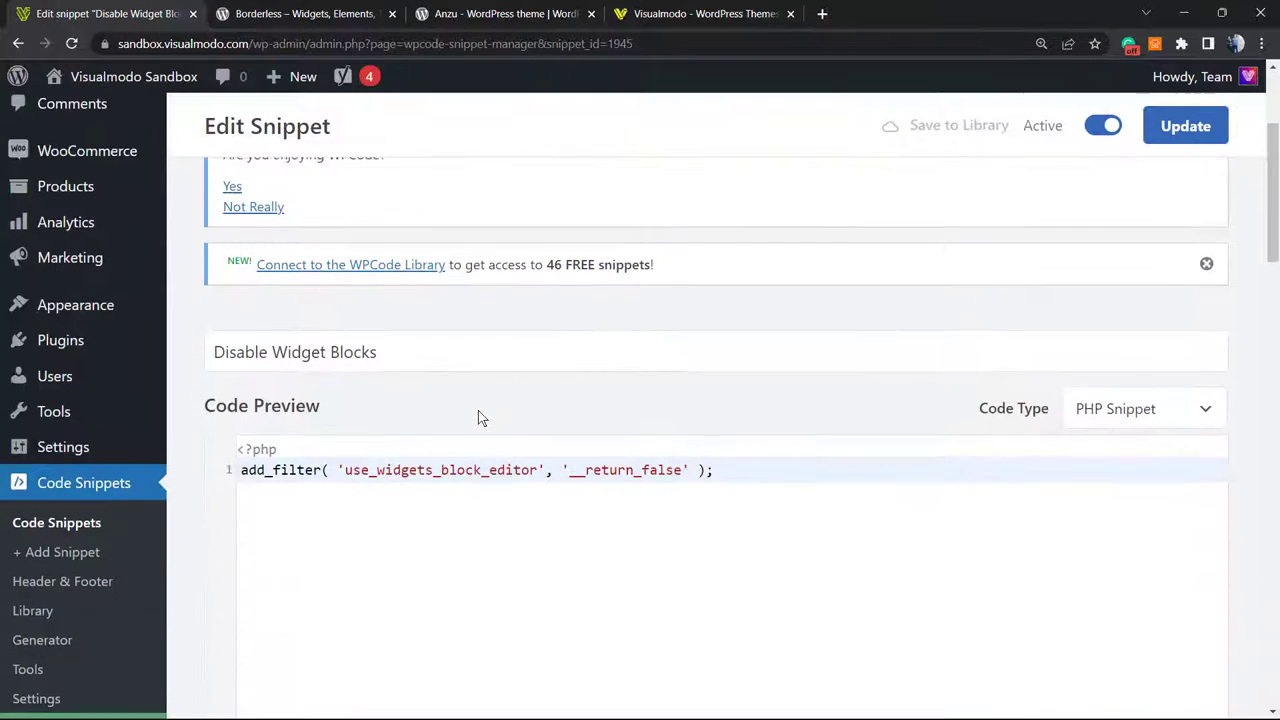
scroll(478, 410, "up", 3)
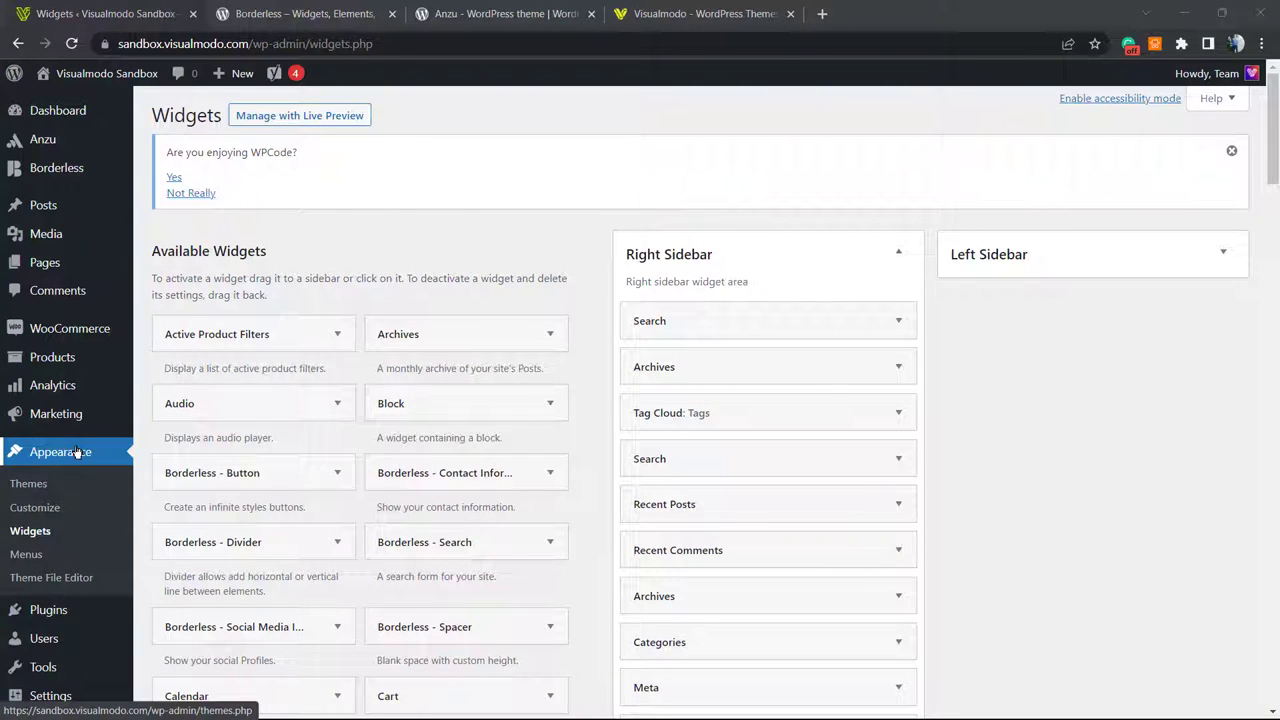
scroll(551, 474, "down", 5)
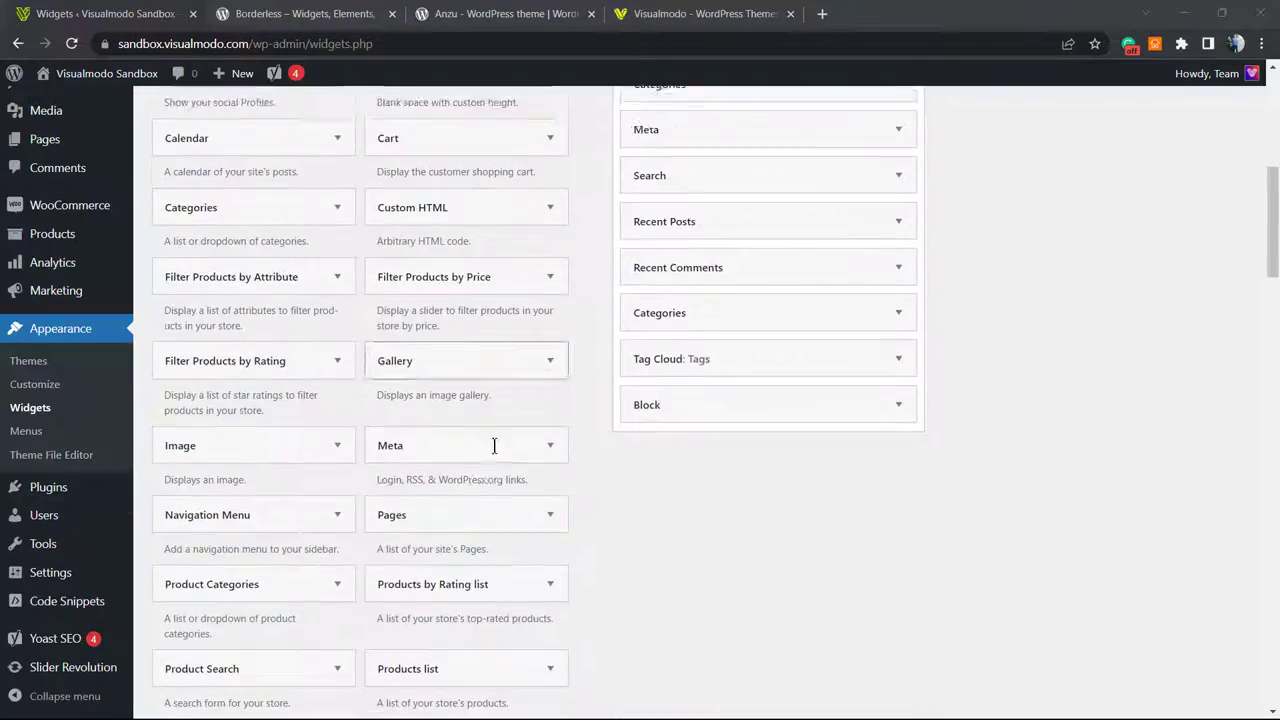
scroll(494, 445, "down", 15)
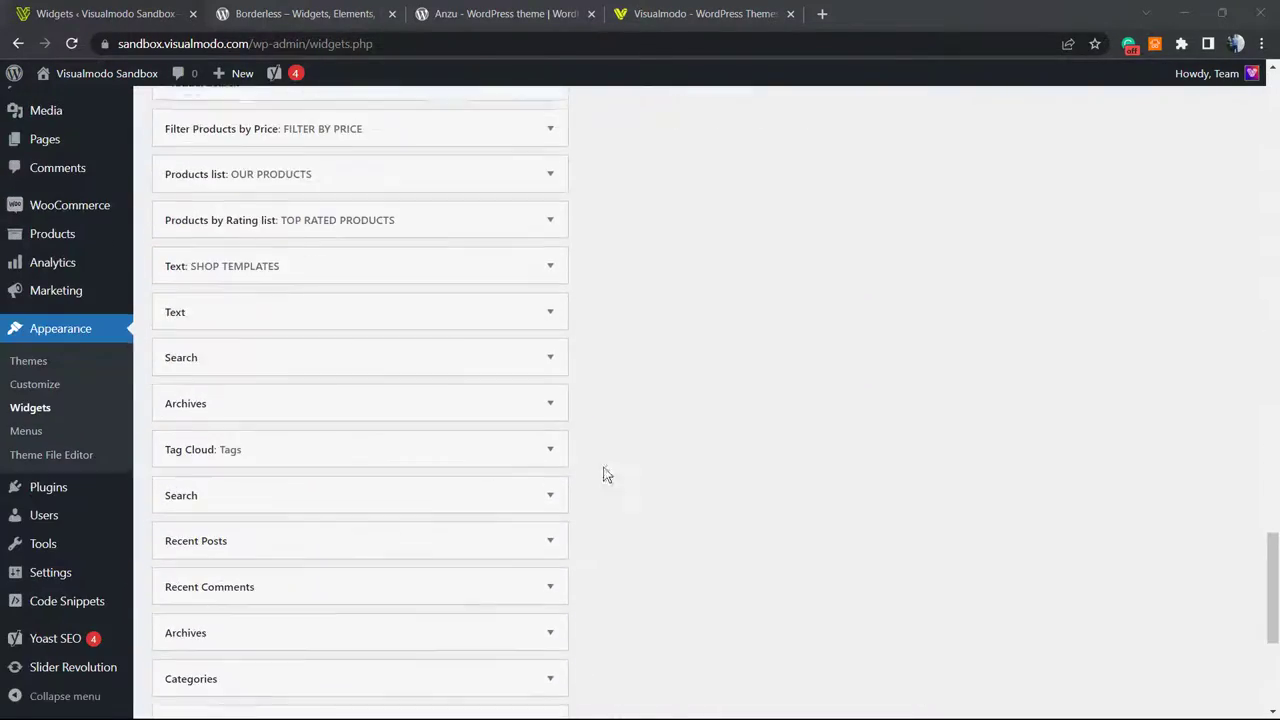
scroll(606, 475, "up", 20)
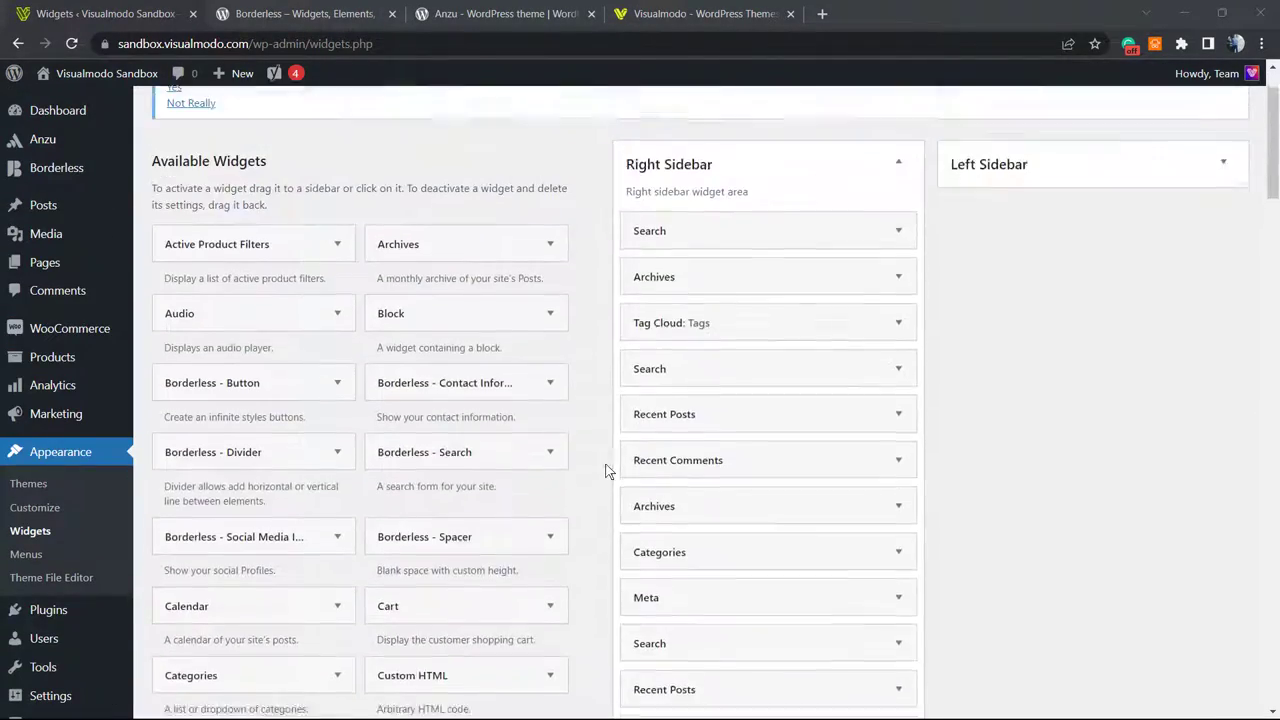
scroll(606, 471, "up", 2)
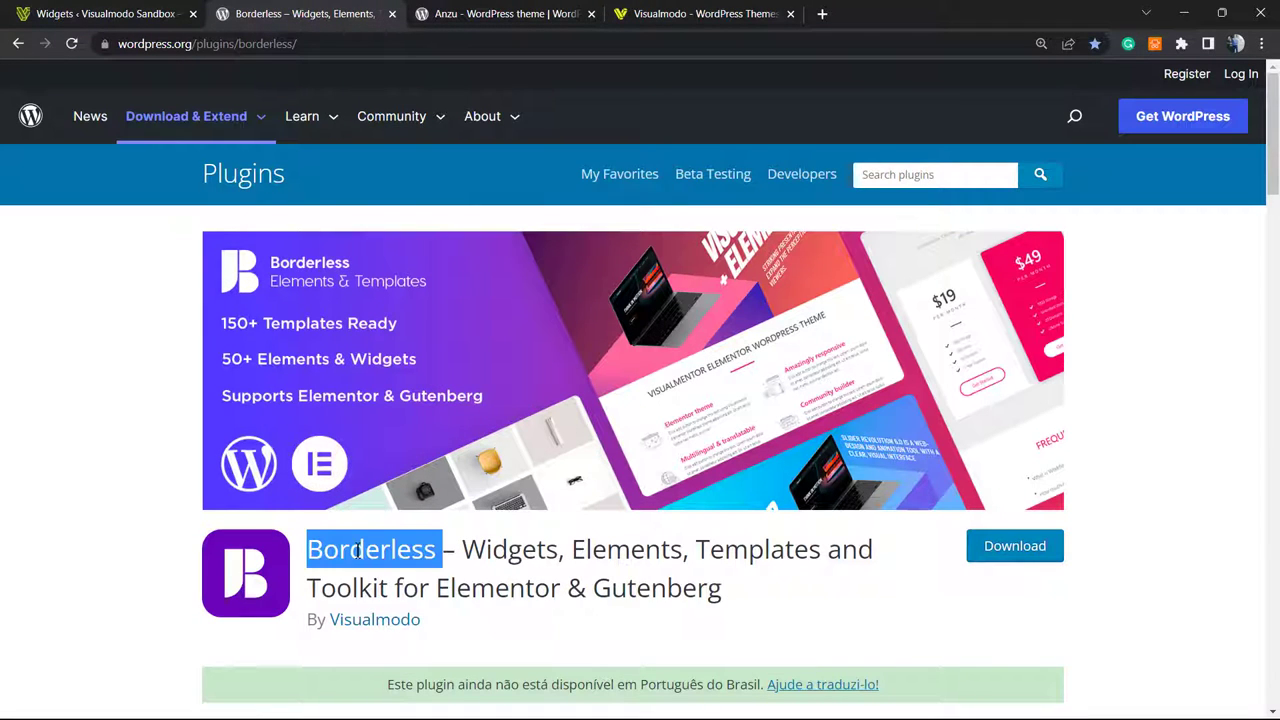
Step: Highlight words in the Borderless plugin title, then move to the Anzu theme page
double_click(522, 553)
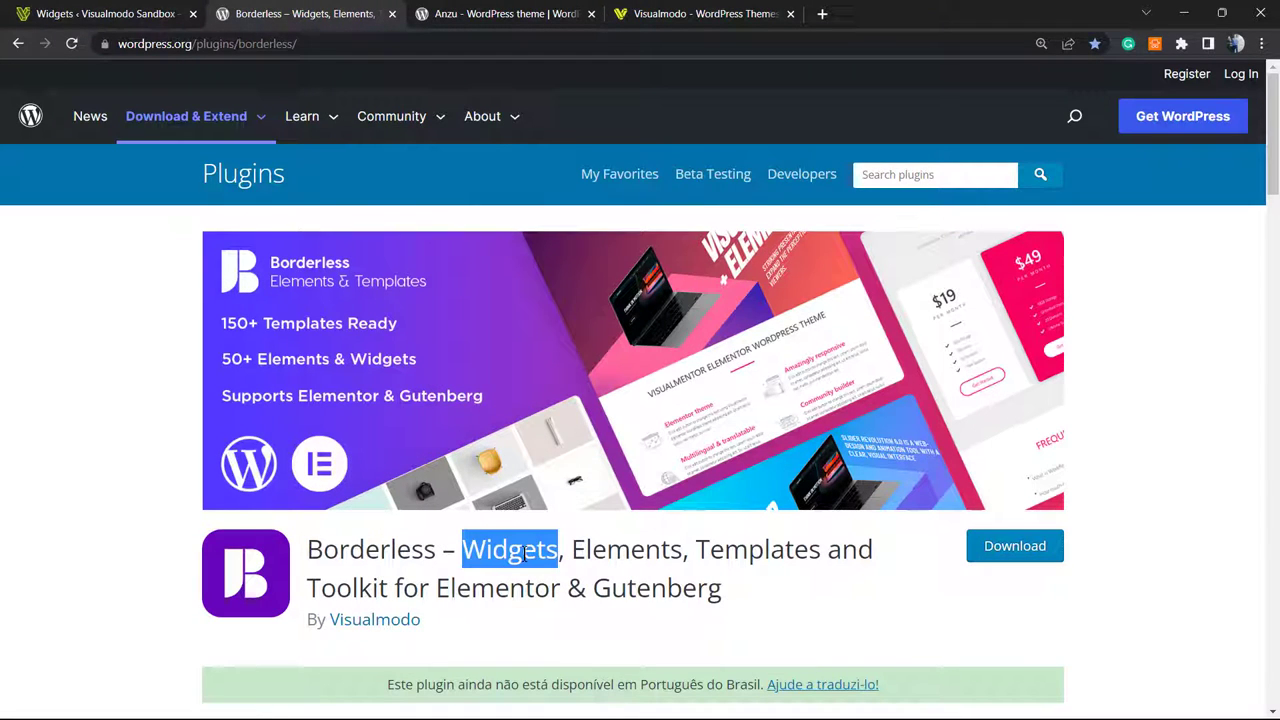
double_click(620, 553)
left_click(686, 551)
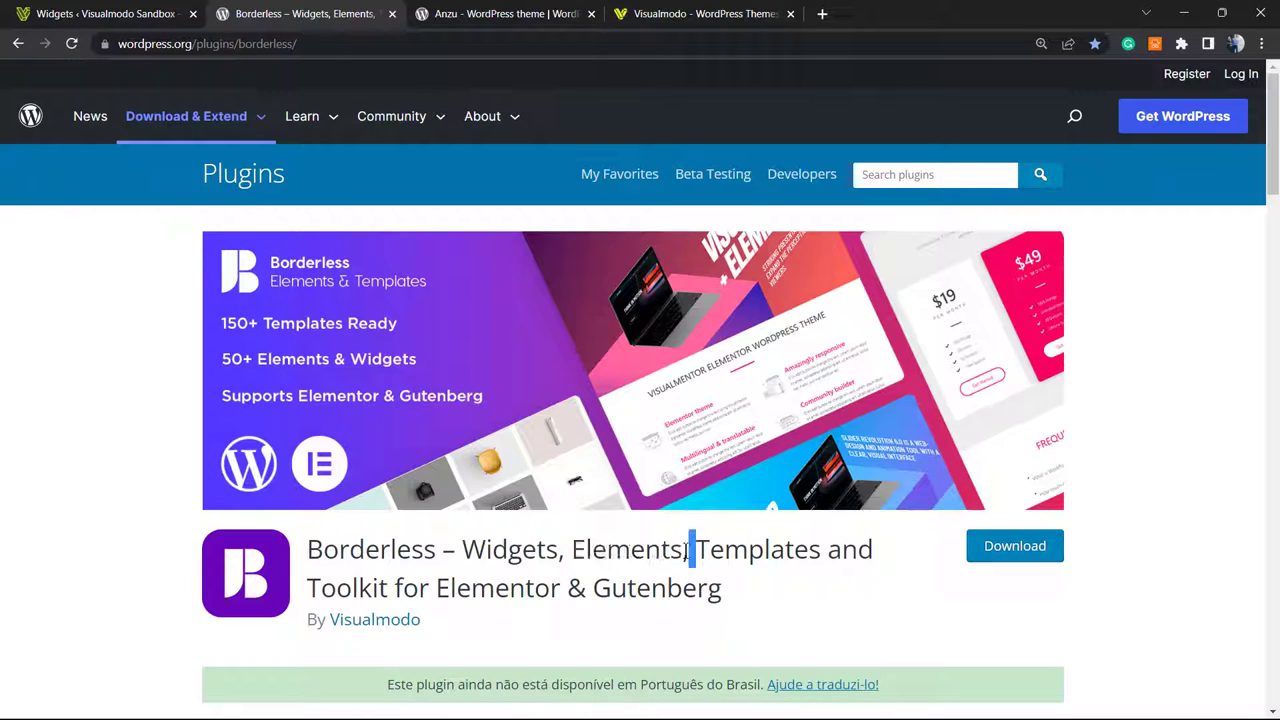
double_click(420, 585)
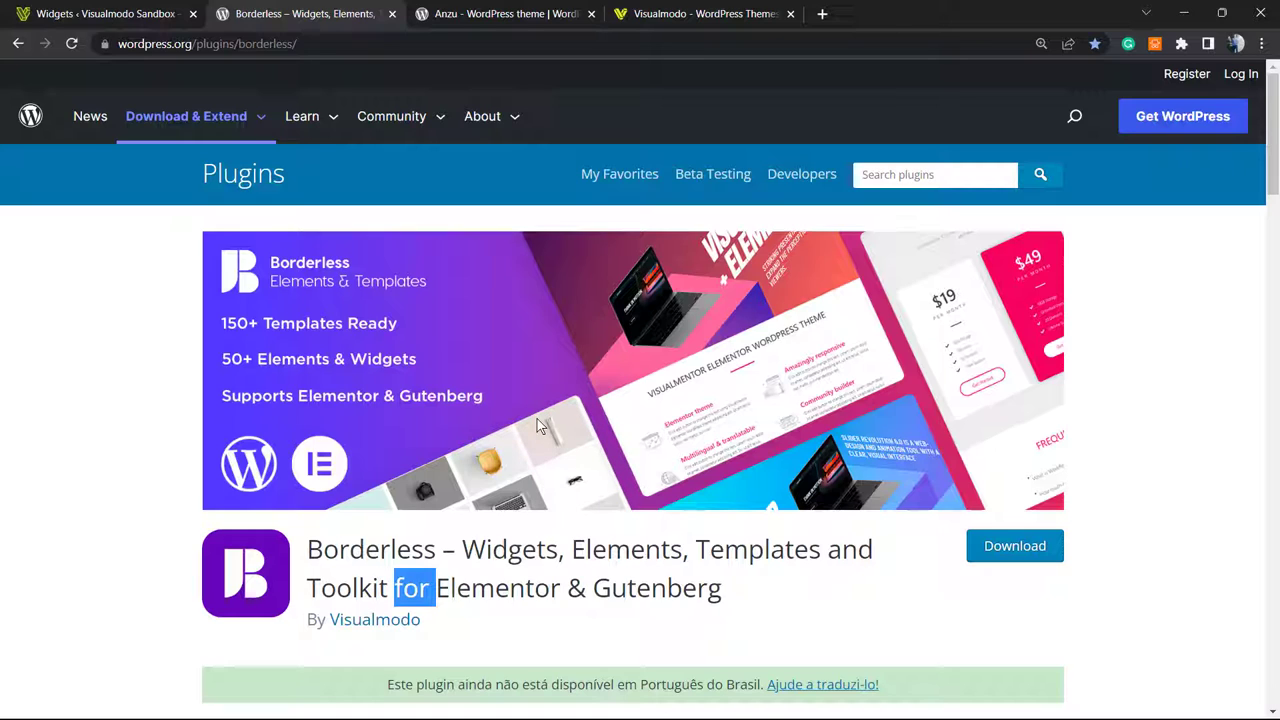
scroll(408, 540, "down", 2)
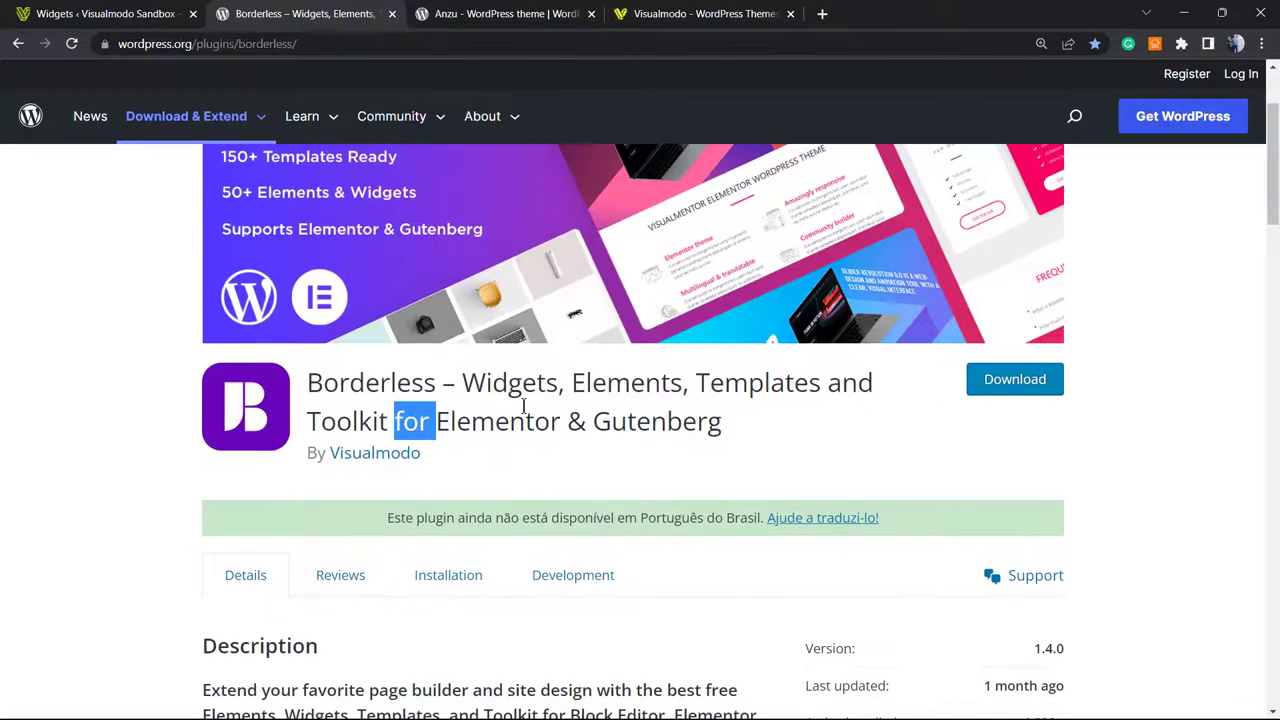
scroll(523, 405, "up", 2)
left_click(555, 8)
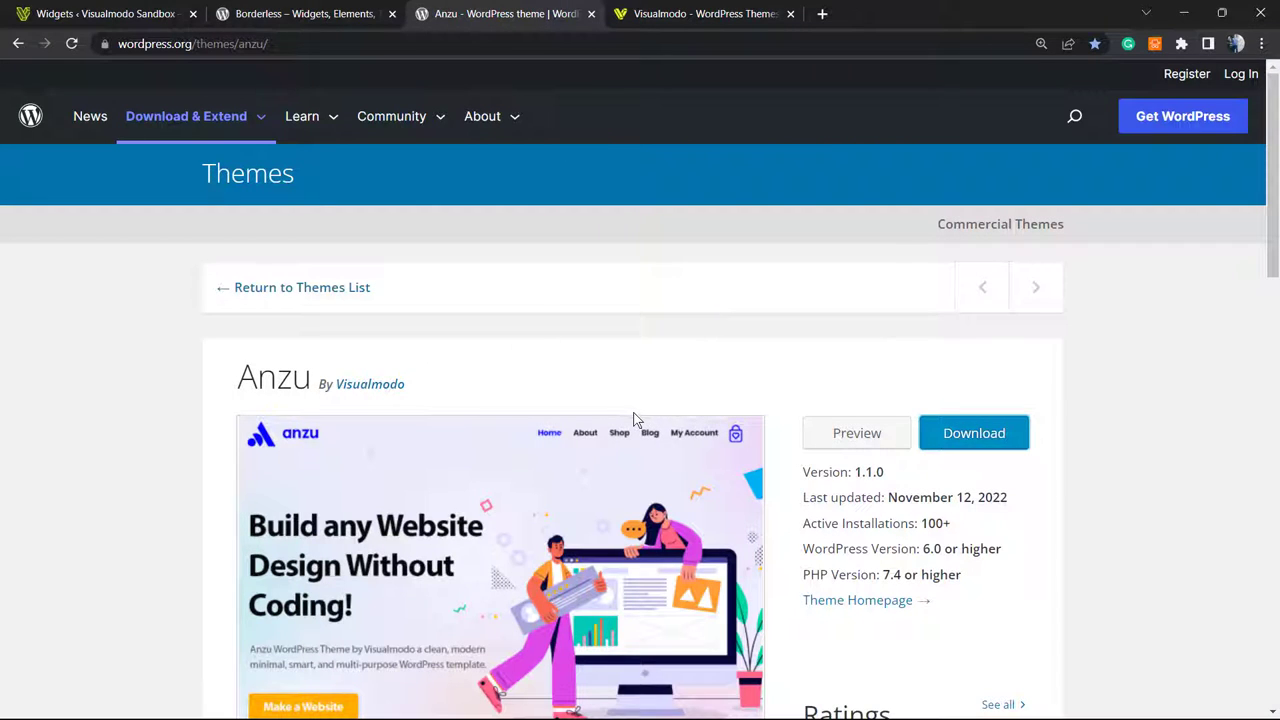
Step: Glance over the Anzu theme page, then move to the Visualmodo homepage
scroll(634, 418, "down", 2)
scroll(634, 418, "up", 2)
left_click(700, 15)
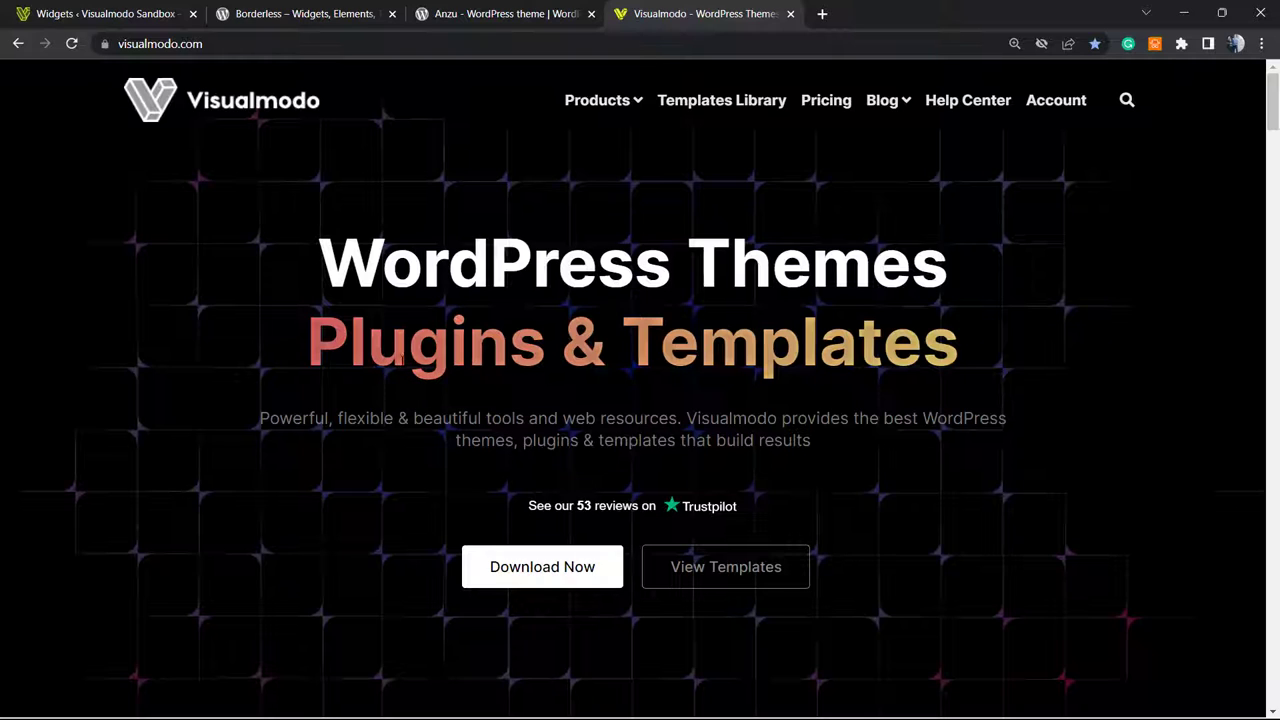
Step: Open Visualmodo's Templates Library and scroll past templates like Hairdresser and Perfume Store
left_click(724, 102)
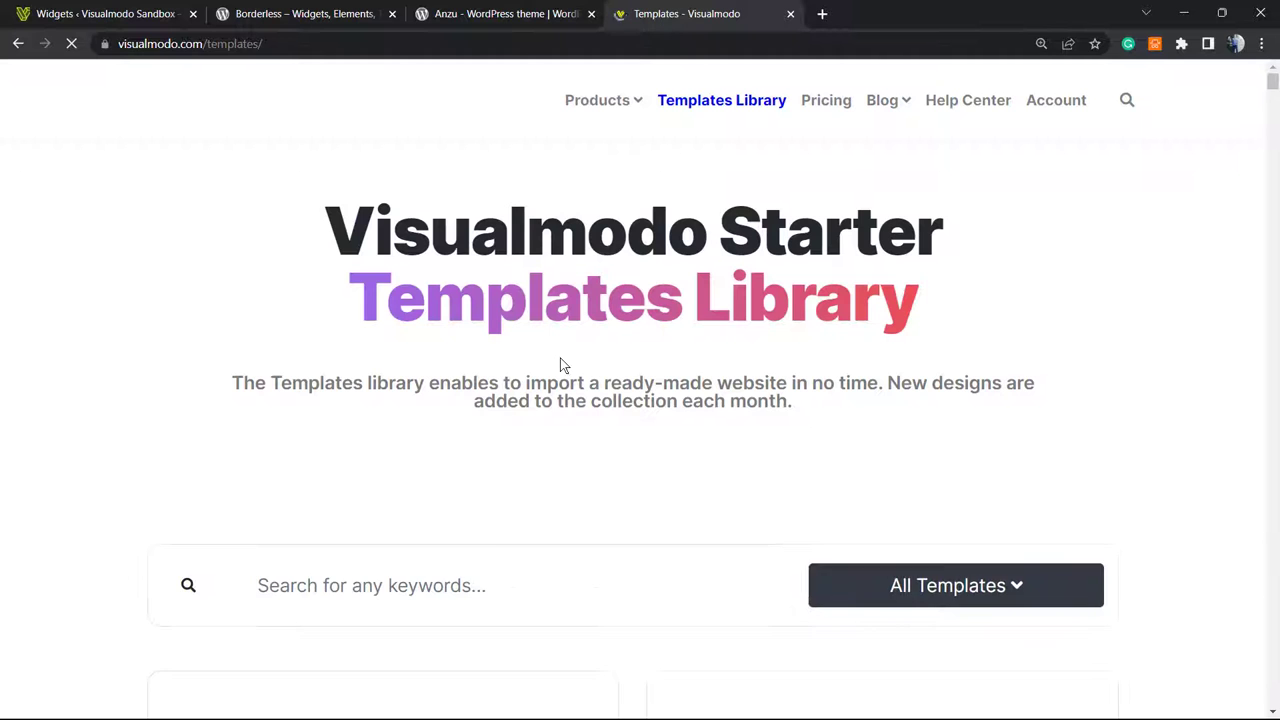
scroll(489, 443, "down", 9)
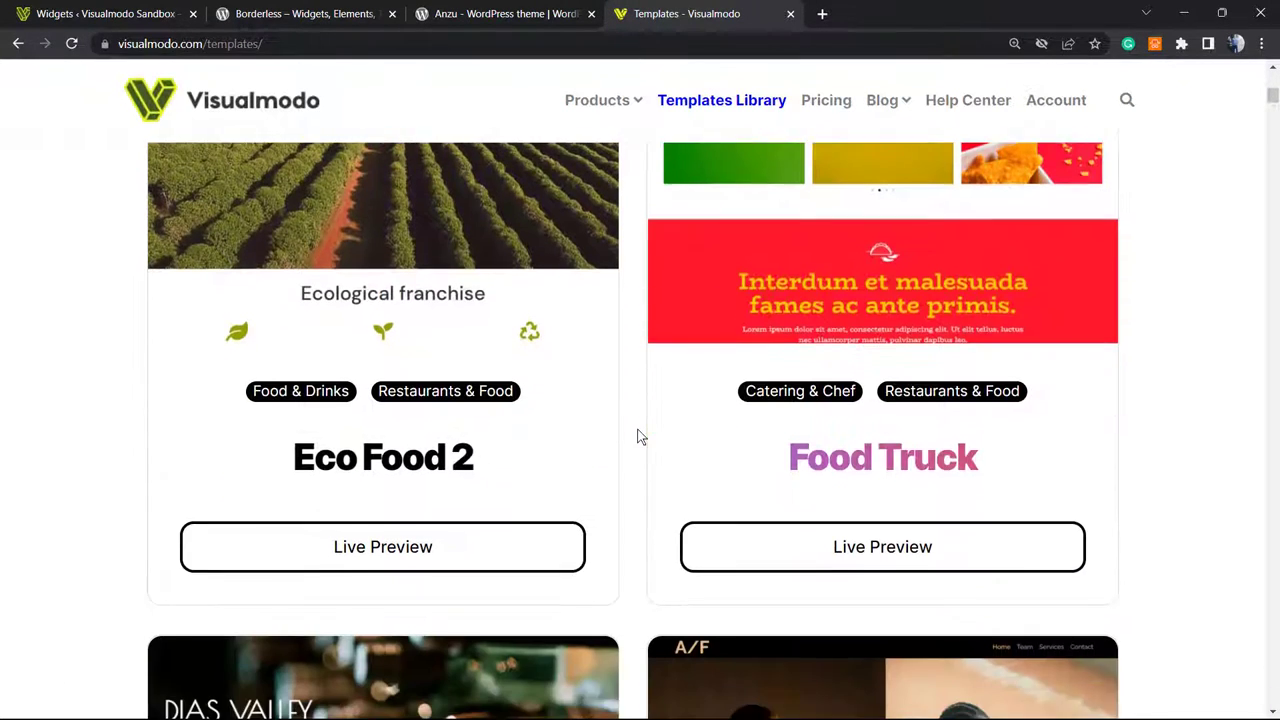
scroll(626, 426, "down", 5)
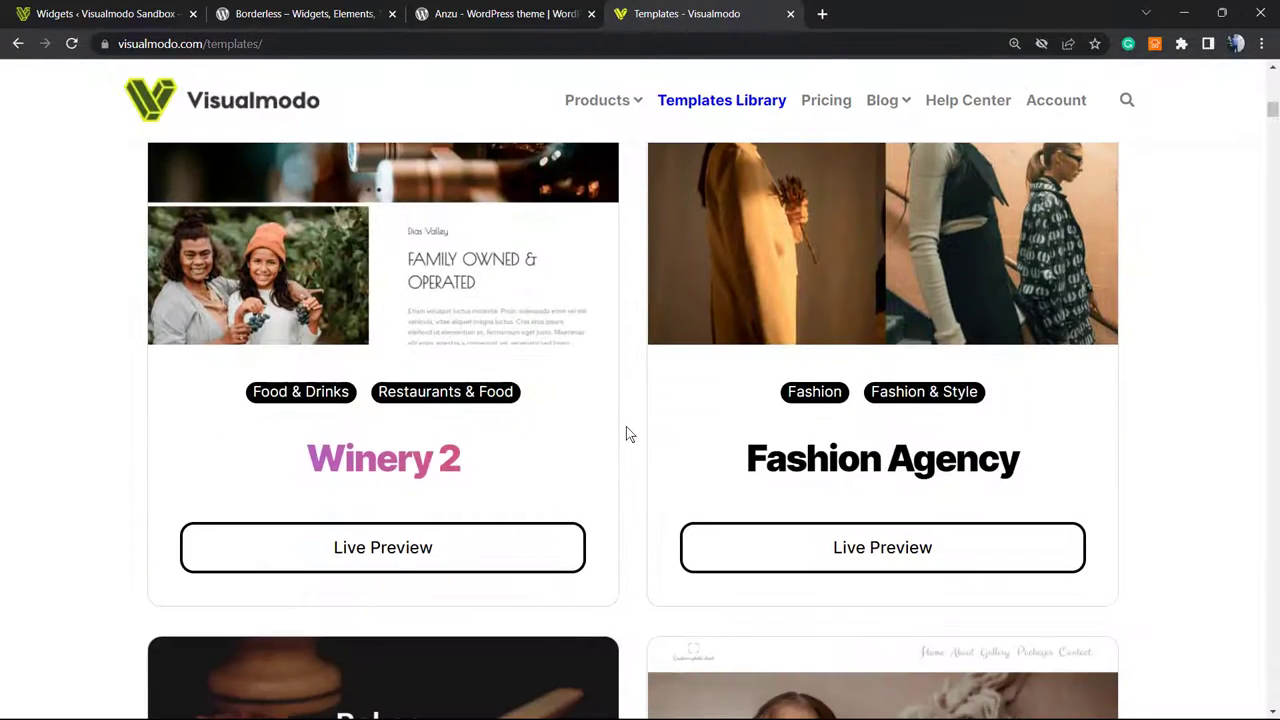
scroll(626, 433, "down", 18)
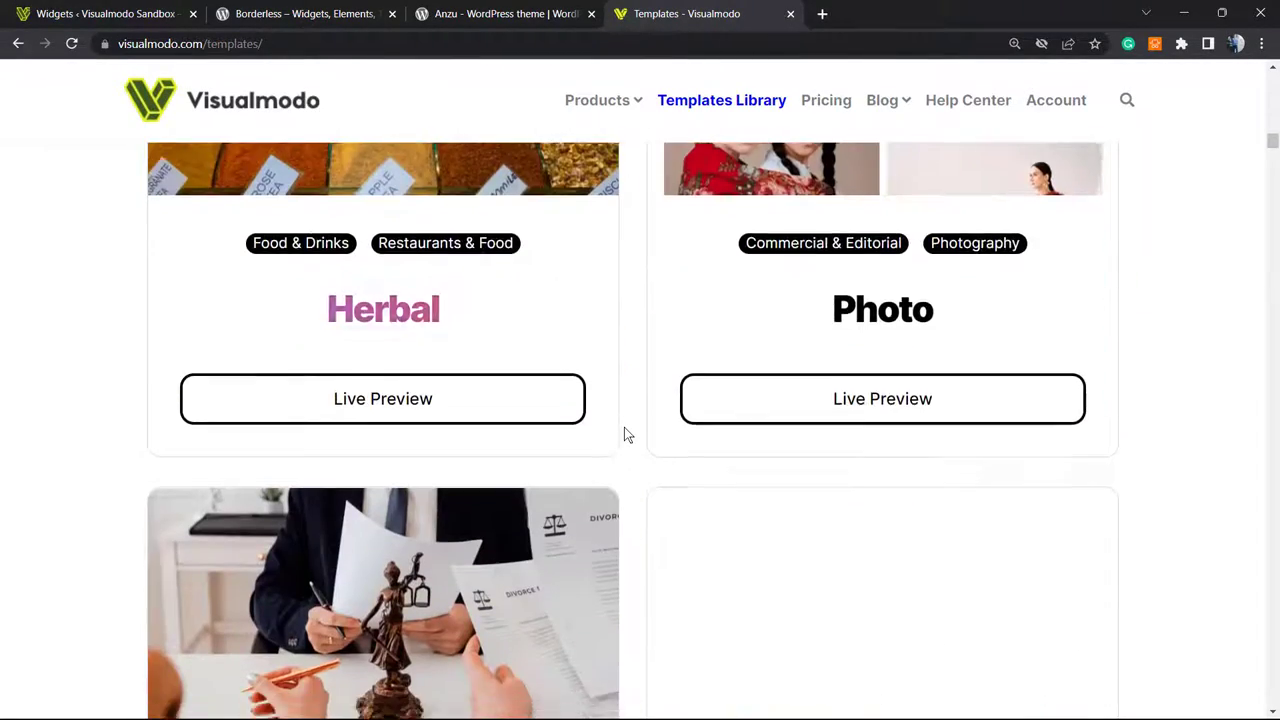
scroll(626, 433, "down", 15)
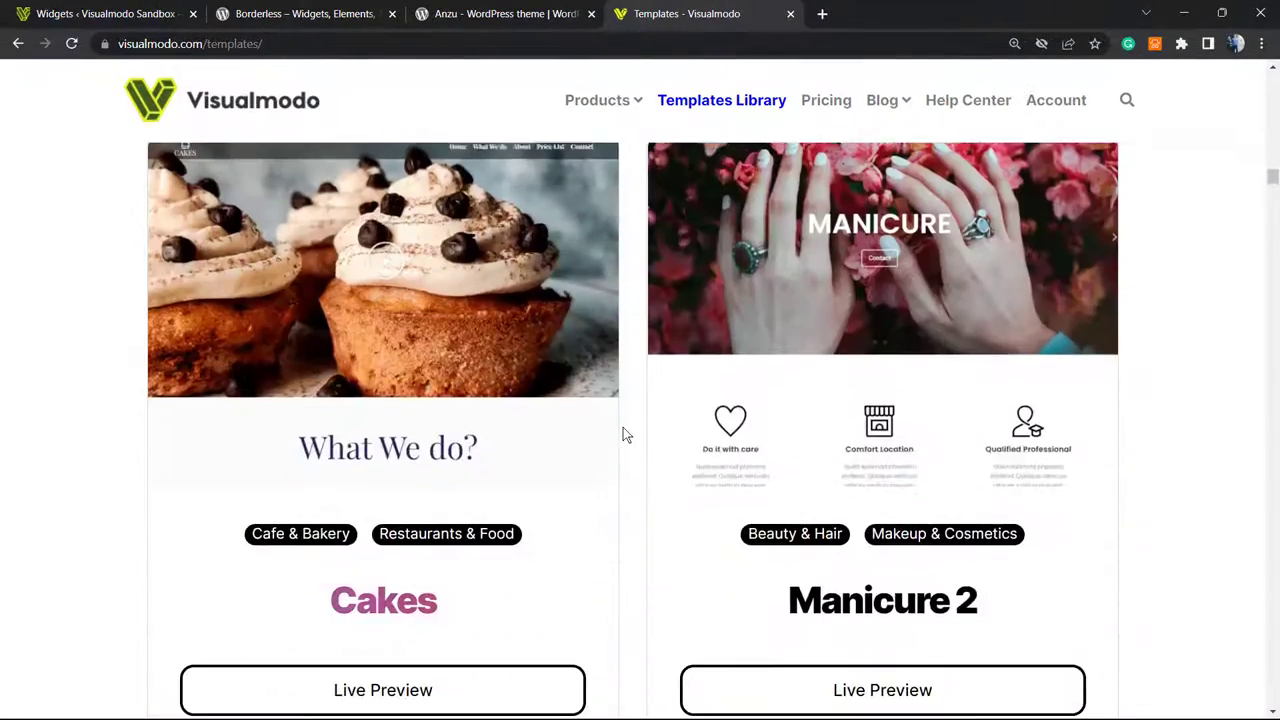
scroll(623, 435, "down", 12)
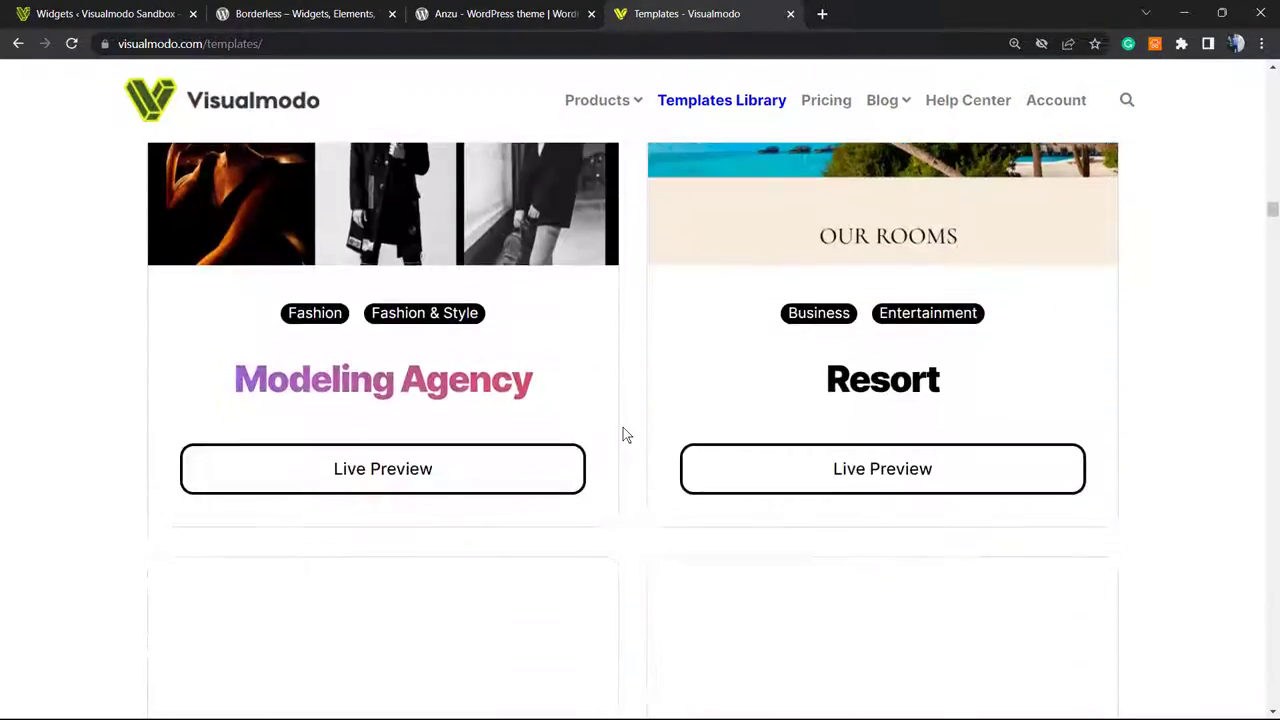
scroll(623, 435, "down", 12)
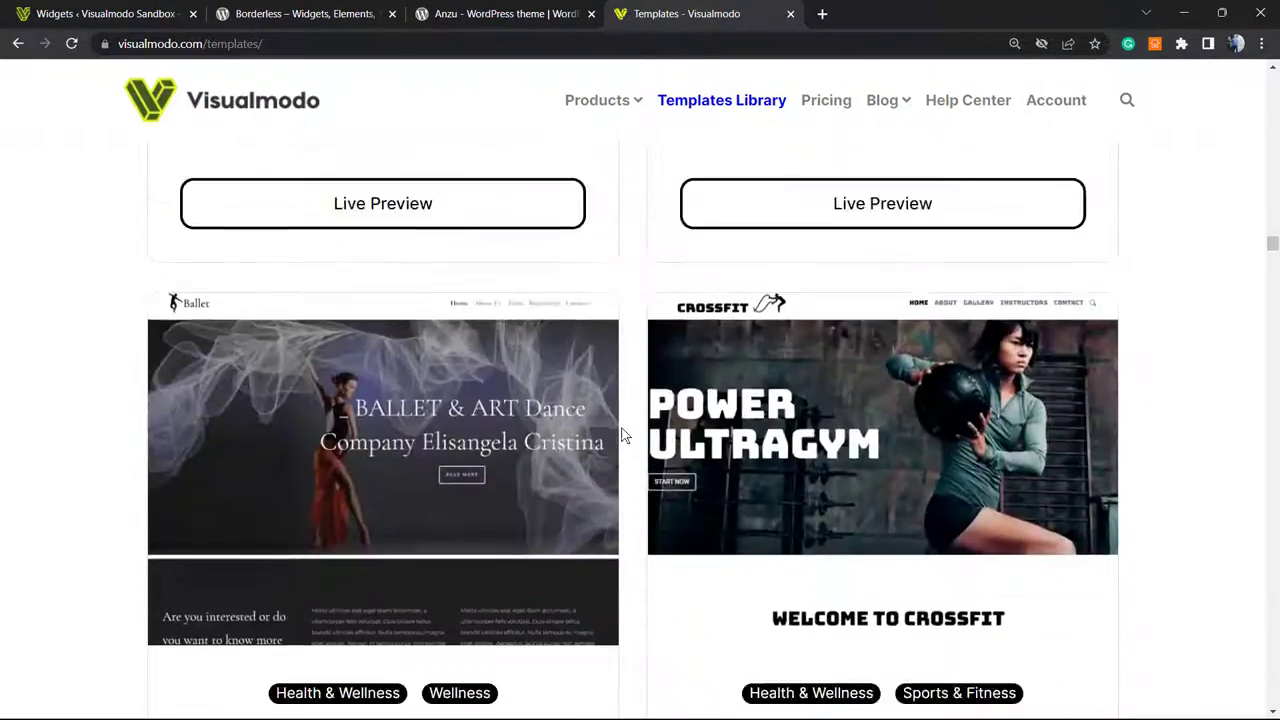
scroll(621, 435, "down", 12)
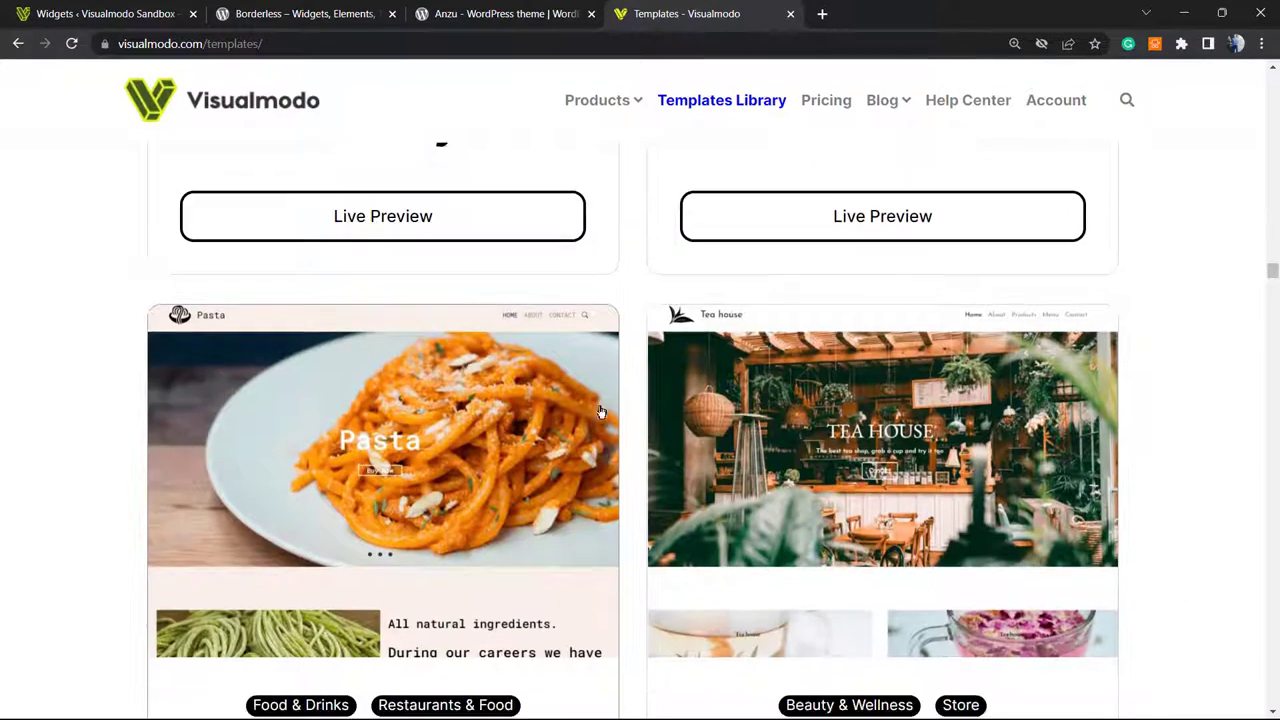
scroll(600, 413, "down", 5)
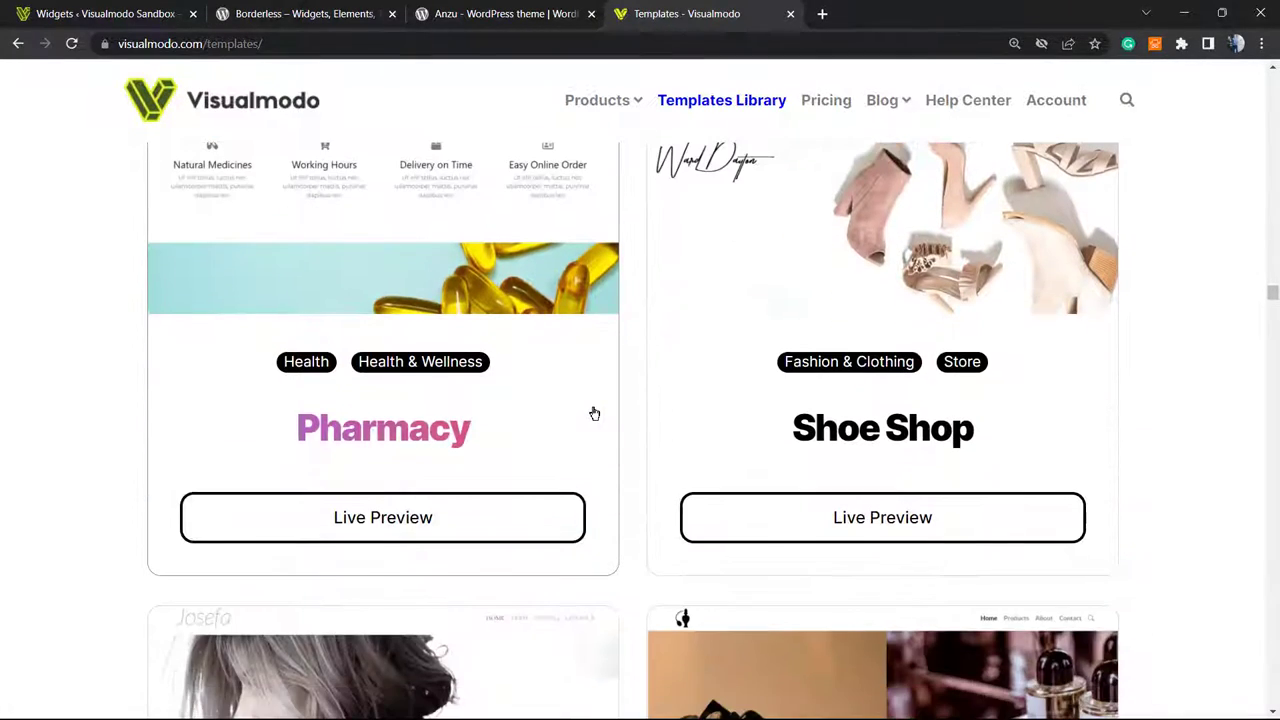
scroll(590, 416, "down", 11)
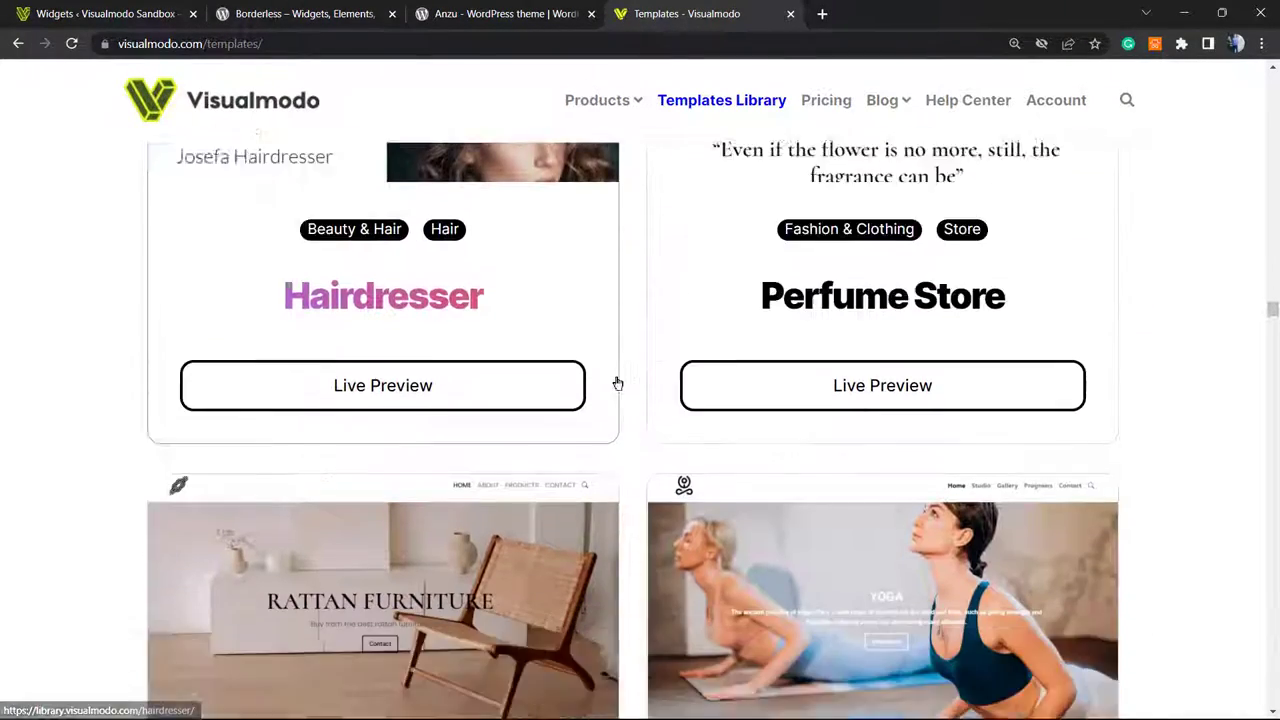